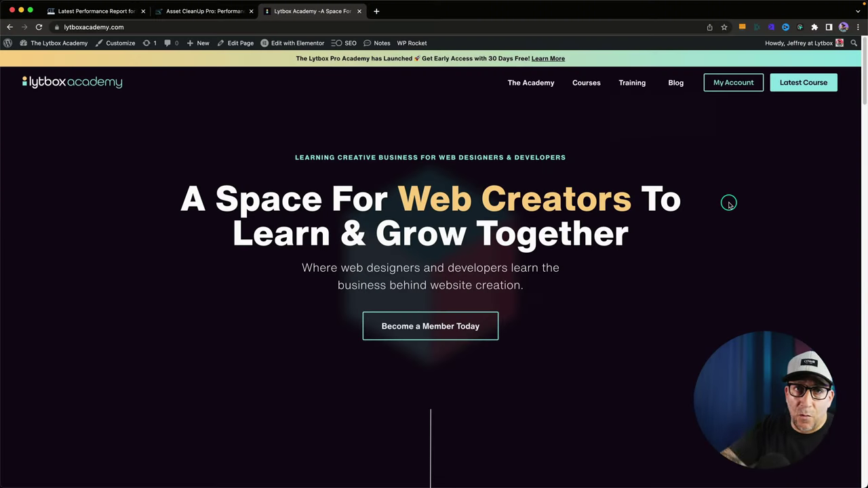
Step: Go from the live Lytbox Academy site to its WordPress admin Dashboard via the admin bar
mouse_move(53, 48)
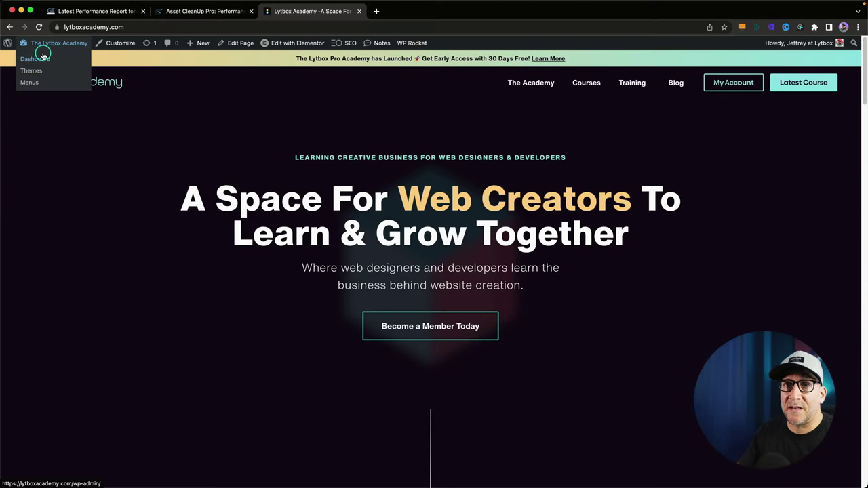
click(36, 59)
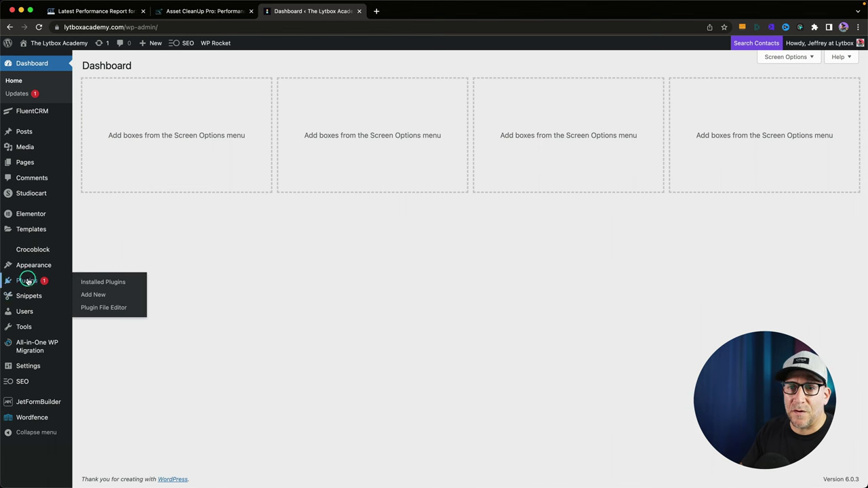
click(99, 12)
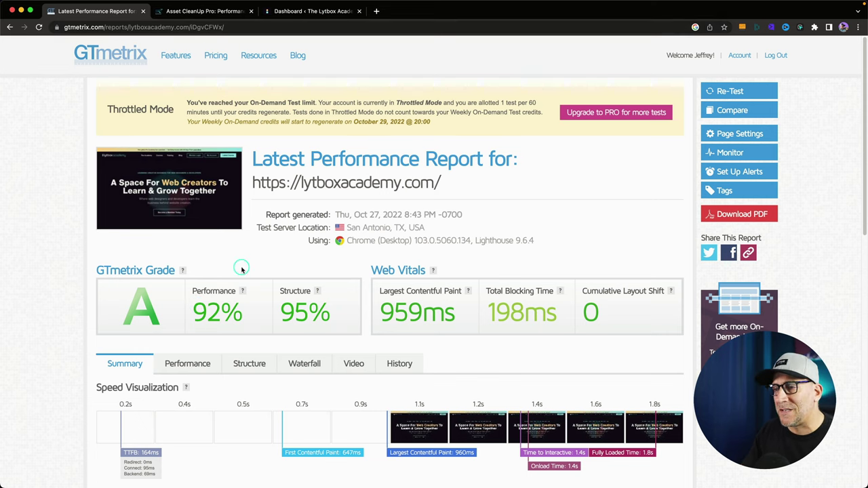
scroll(242, 269, down, 10)
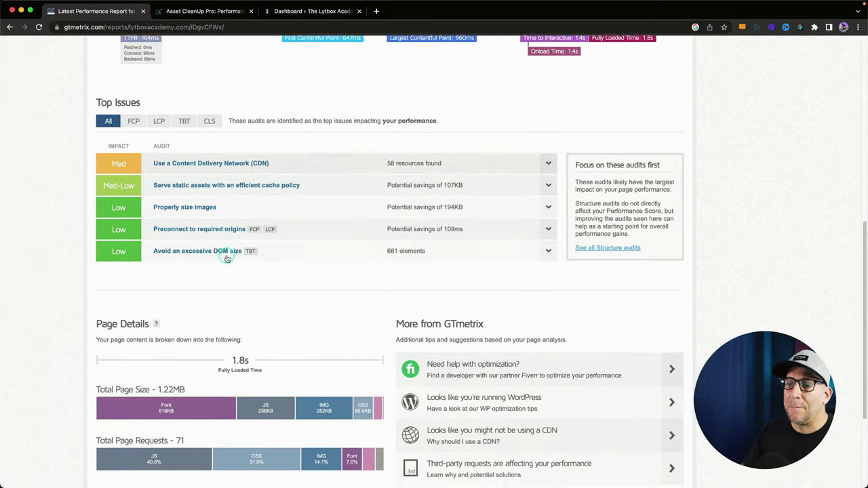
mouse_move(186, 367)
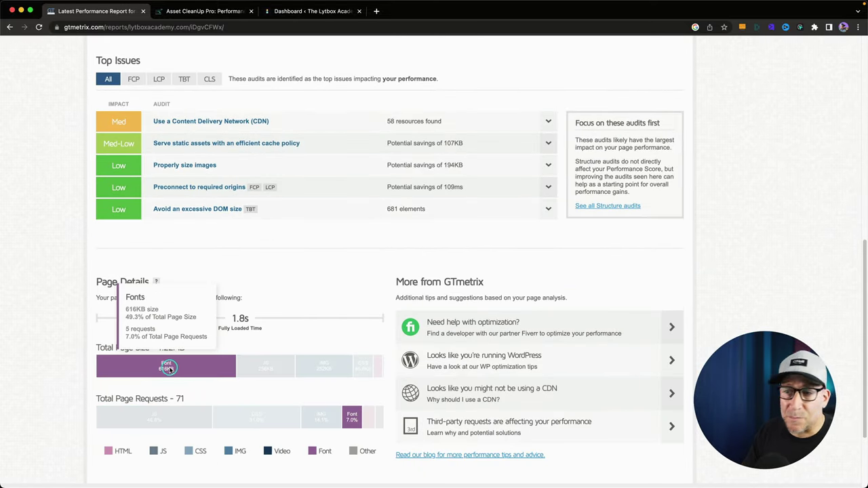
scroll(197, 363, down, 1)
mouse_move(271, 354)
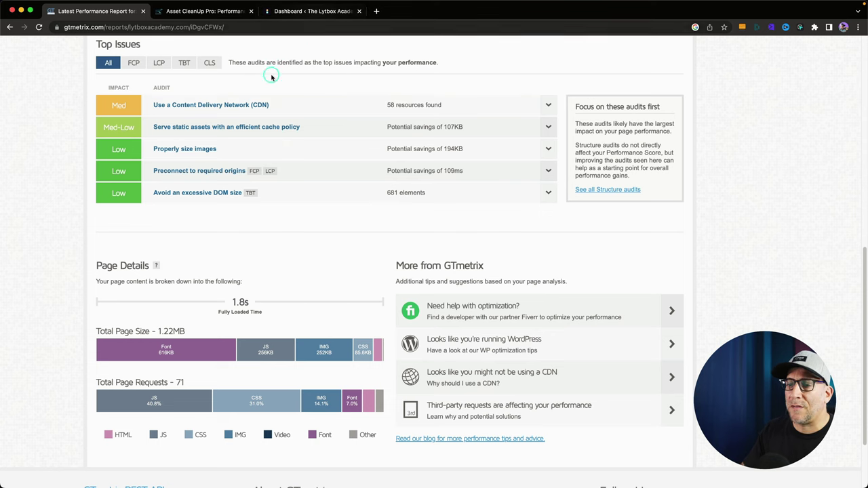
Step: Open Installed Plugins and scroll through all 19 plugins, including Elementor, JetBlocks, JetTricks and Studiocart
click(319, 11)
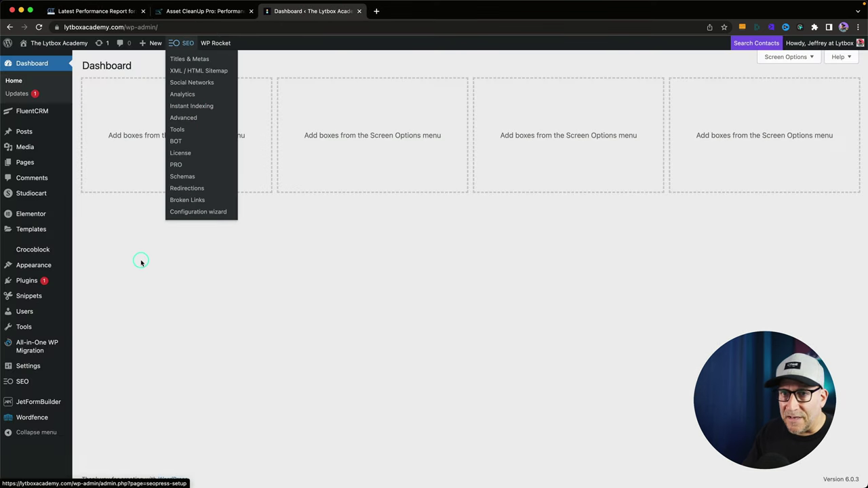
click(18, 284)
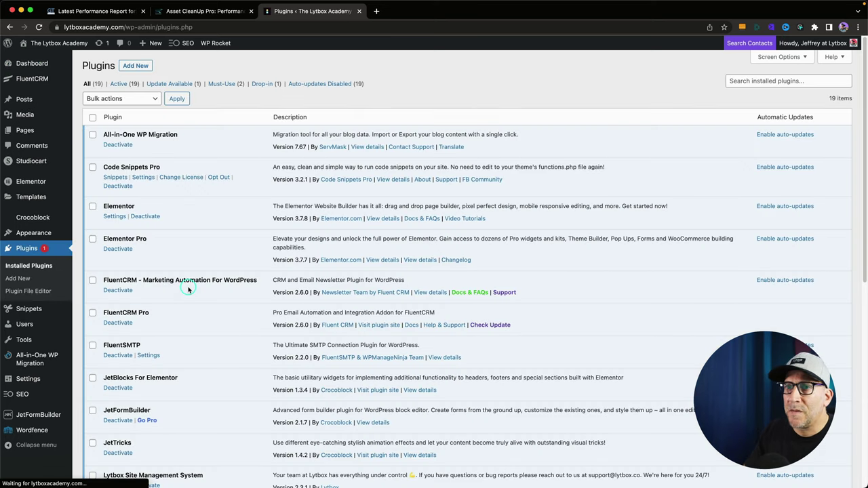
scroll(188, 289, down, 2)
scroll(188, 290, down, 1)
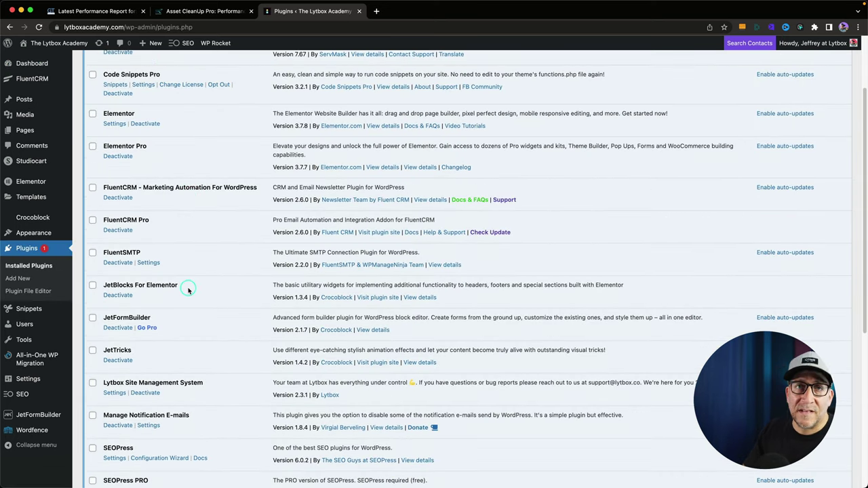
scroll(187, 290, down, 2)
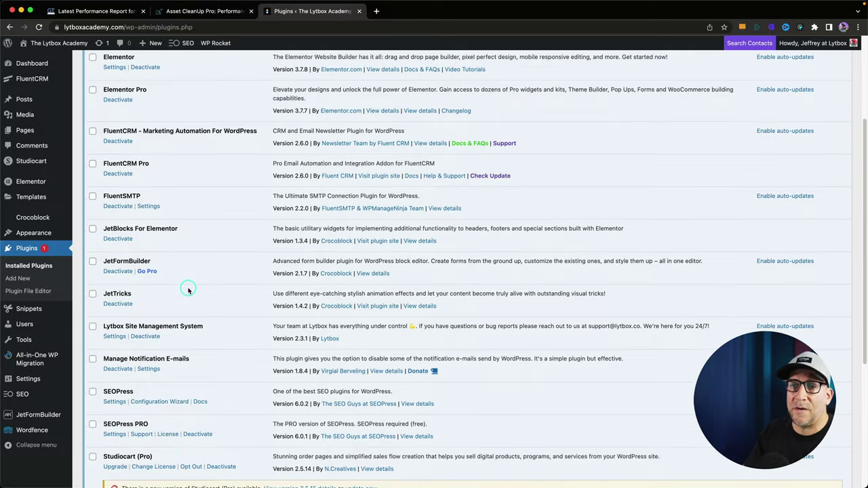
scroll(189, 290, down, 2)
scroll(188, 289, down, 5)
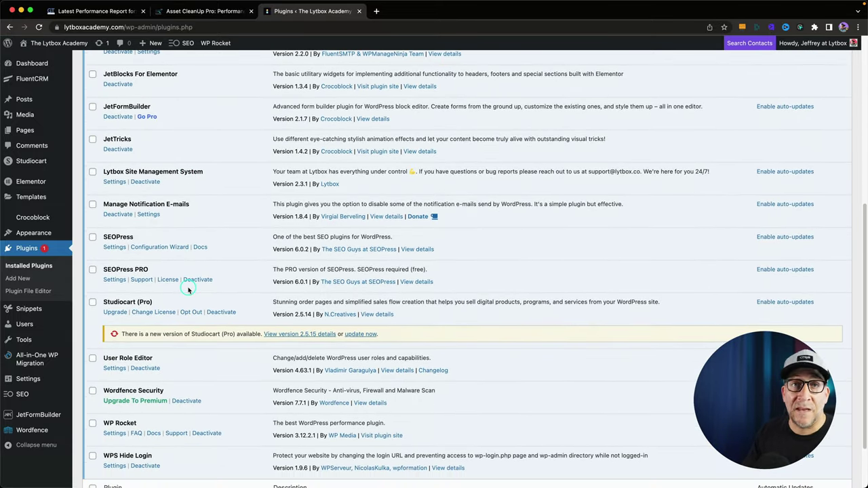
scroll(188, 288, down, 1)
scroll(188, 290, down, 3)
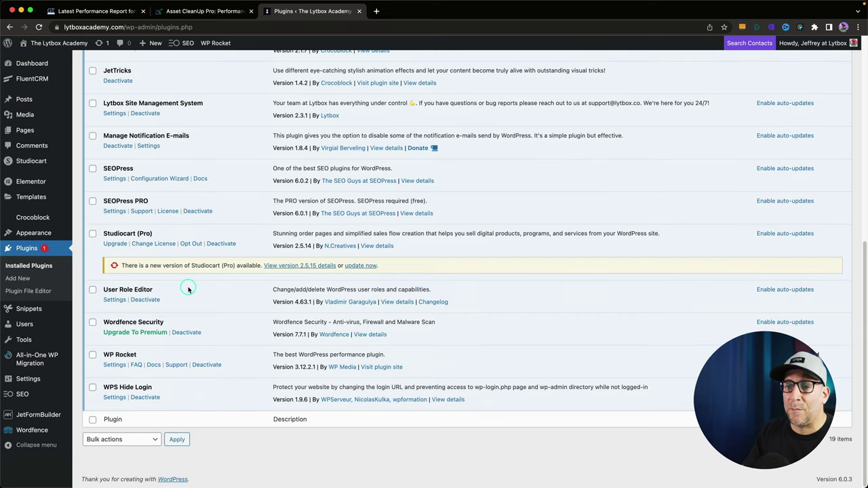
scroll(189, 290, up, 10)
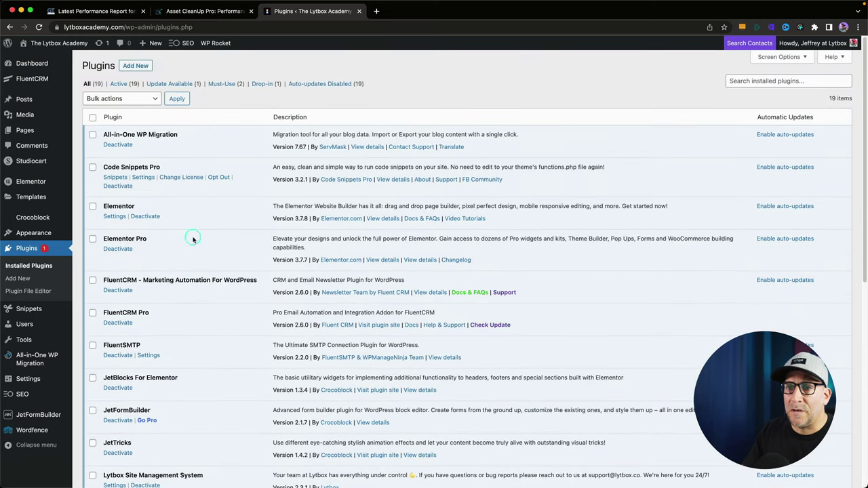
scroll(131, 303, down, 2)
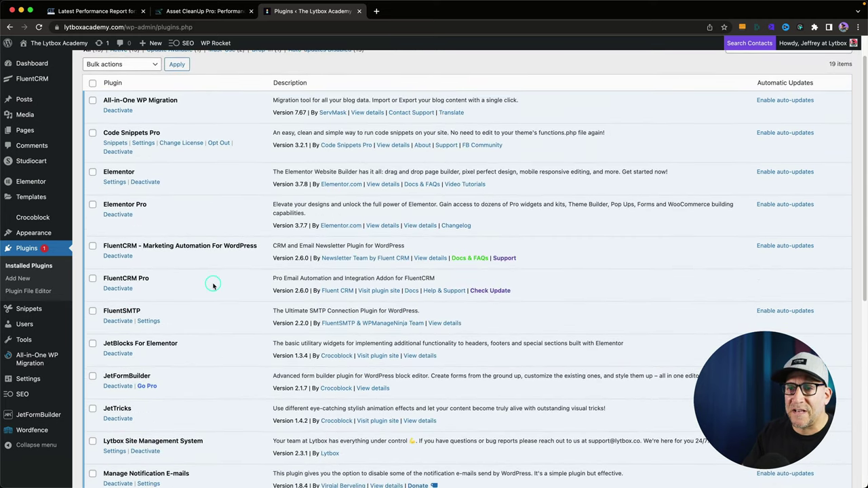
scroll(149, 316, down, 4)
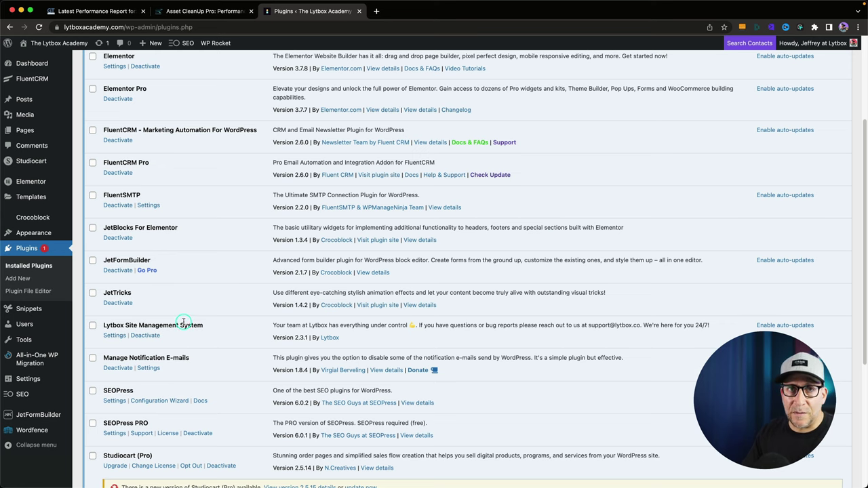
scroll(184, 324, down, 5)
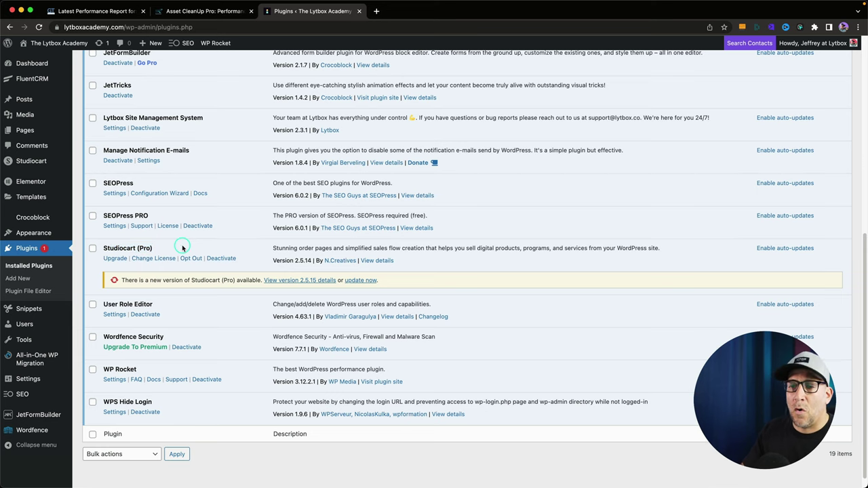
scroll(182, 248, up, 5)
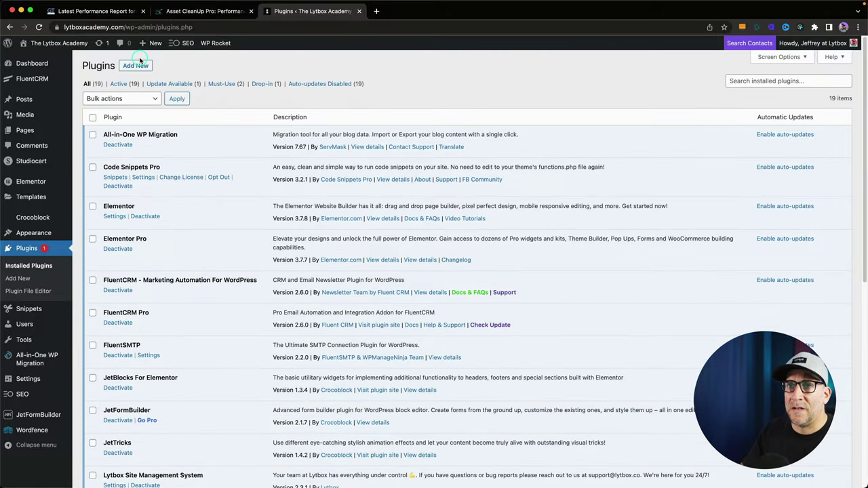
Step: Search Add New for 'asset clean', then install and activate Asset CleanUp: Page Speed Booster
click(139, 63)
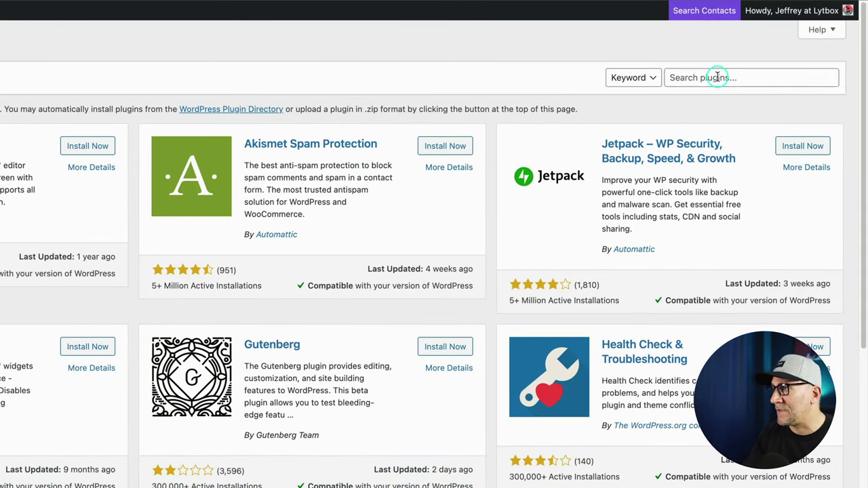
click(717, 75)
text(a)
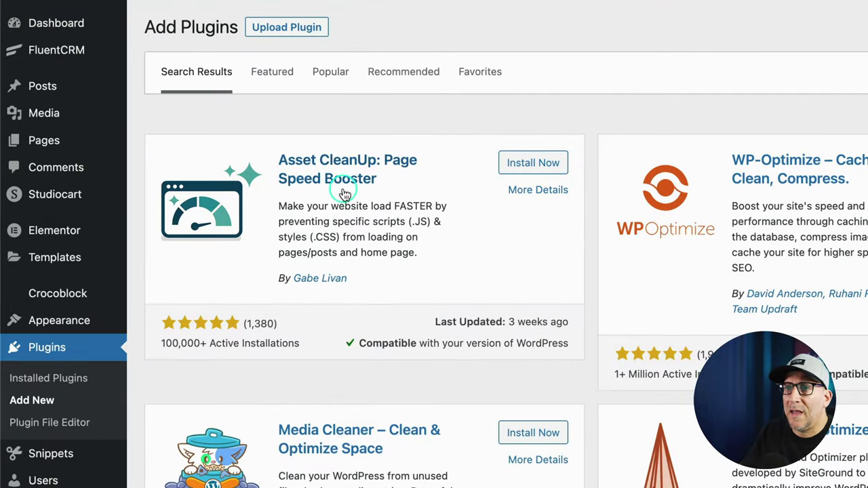
click(522, 175)
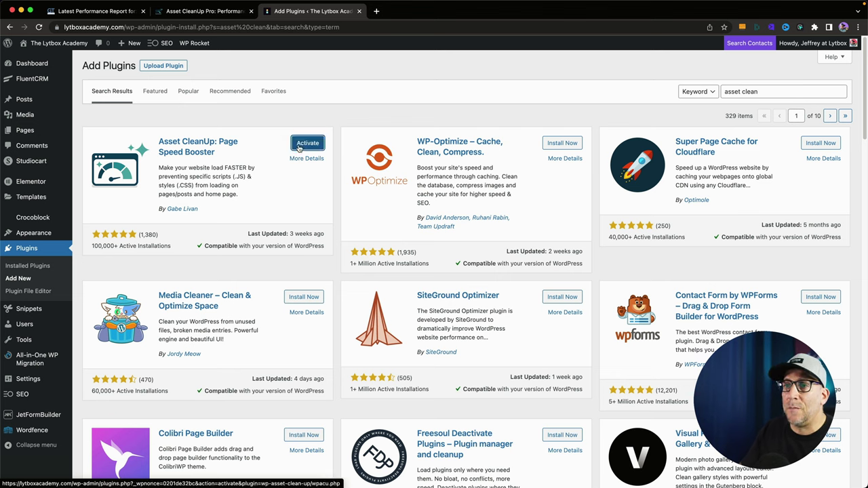
click(299, 143)
click(206, 11)
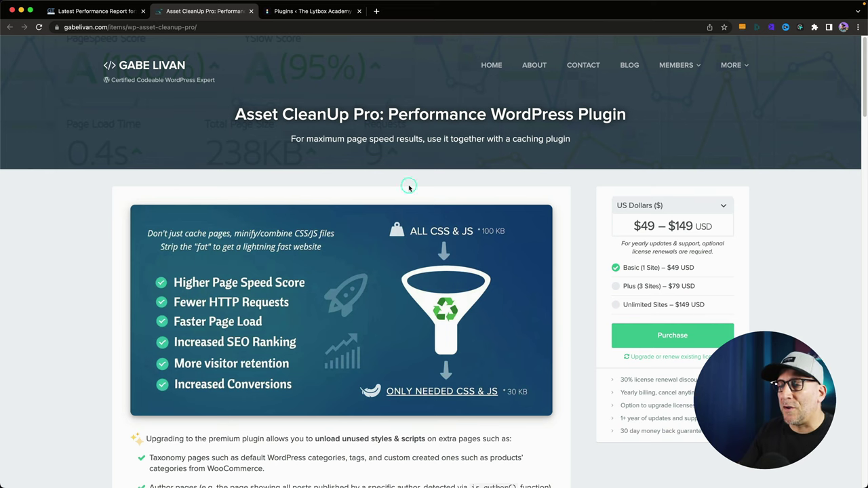
Step: Scroll down the Asset CleanUp Pro product page ($49–$149 USD) to review its offering
scroll(366, 283, down, 5)
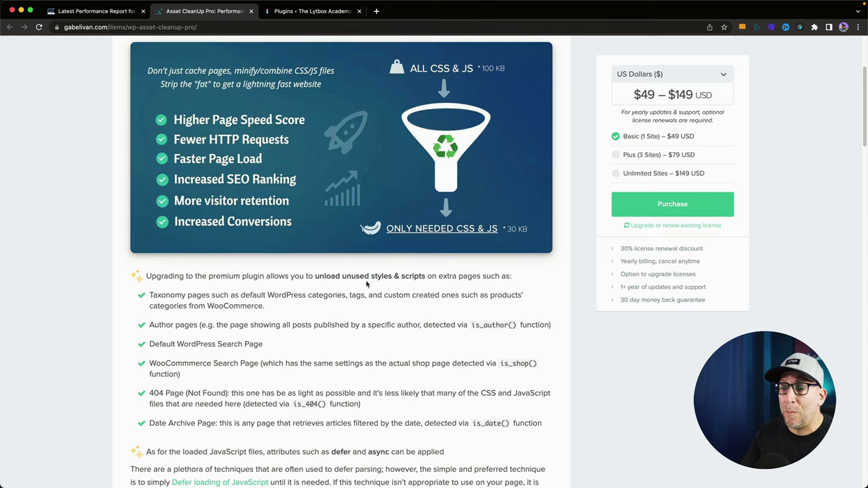
scroll(367, 283, down, 3)
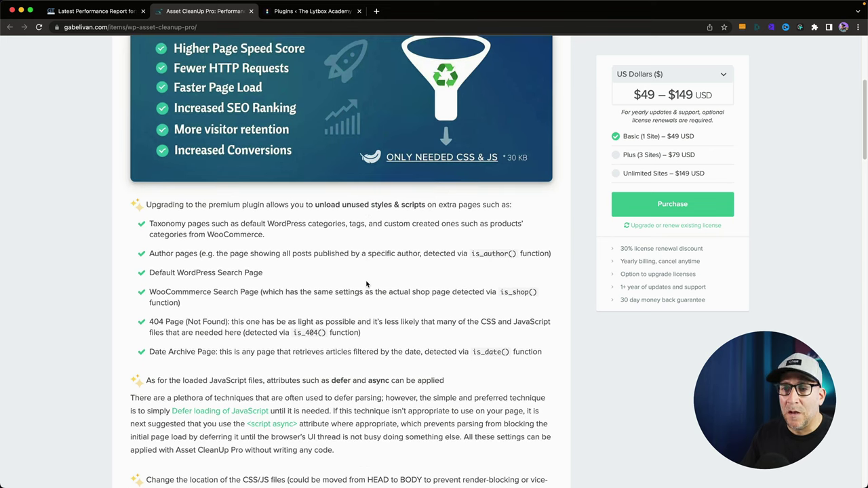
scroll(367, 283, down, 1)
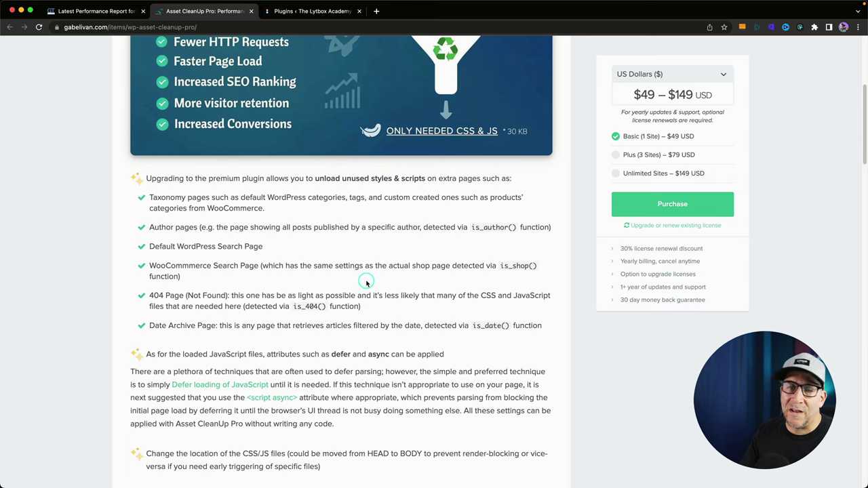
scroll(367, 282, down, 1)
Step: Back on Installed Plugins, clear the WP Rocket cache and open Asset CleanUp's Settings
click(302, 11)
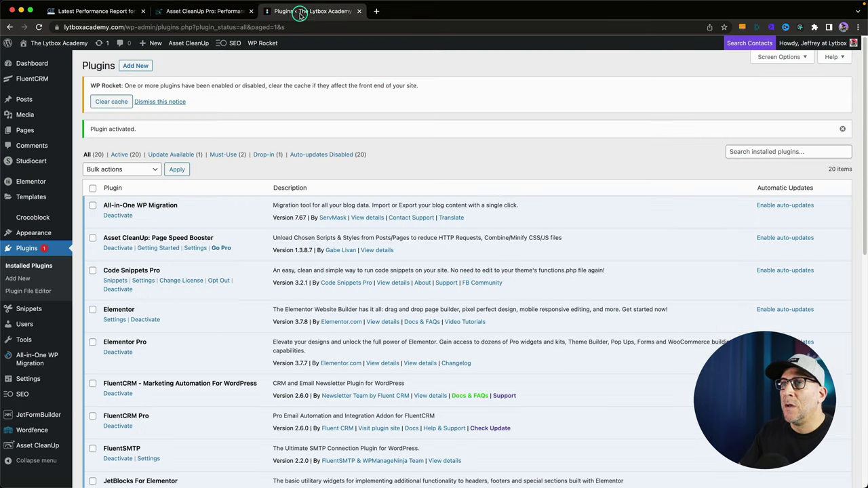
click(114, 101)
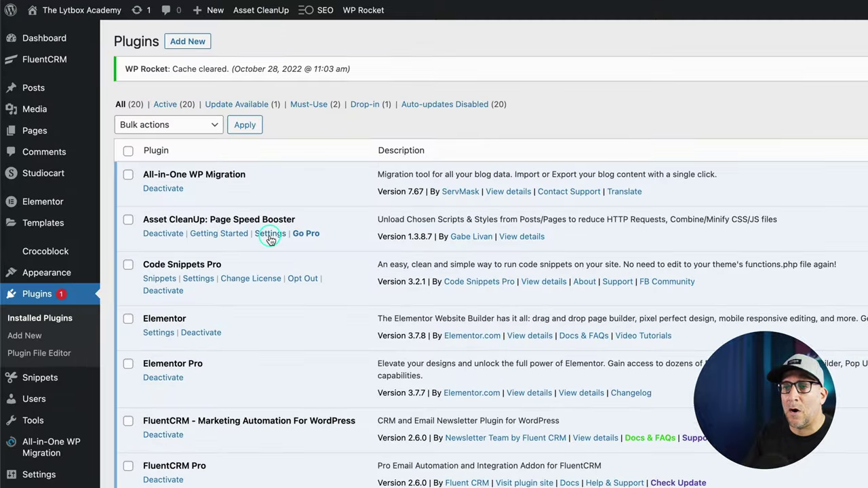
click(195, 206)
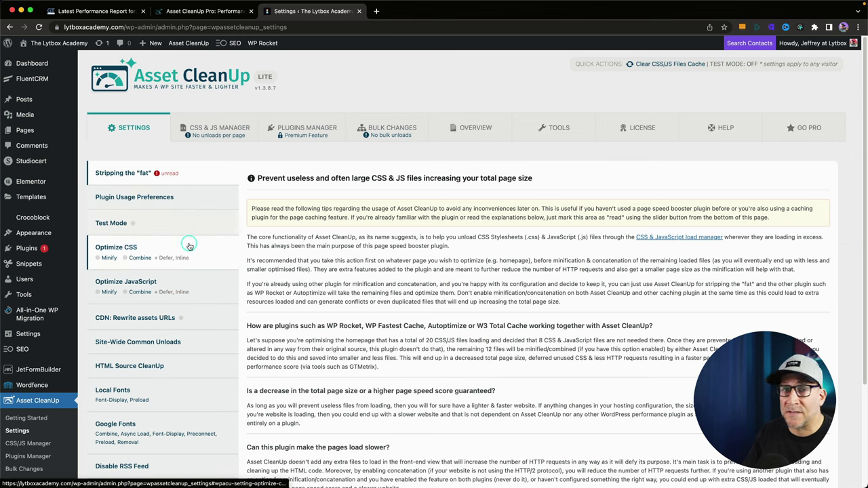
Step: Review Asset CleanUp's Plugin Usage Preferences, Optimize CSS and Optimize JavaScript settings, ending on Google Fonts
scroll(189, 246, down, 1)
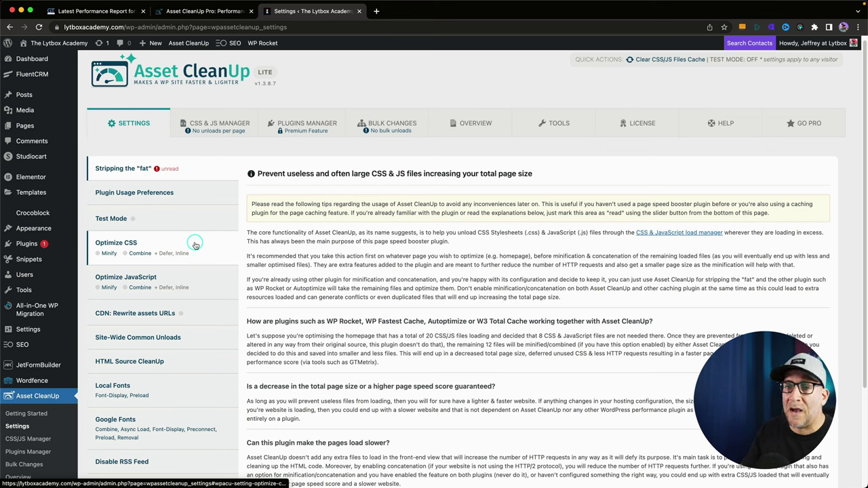
click(178, 194)
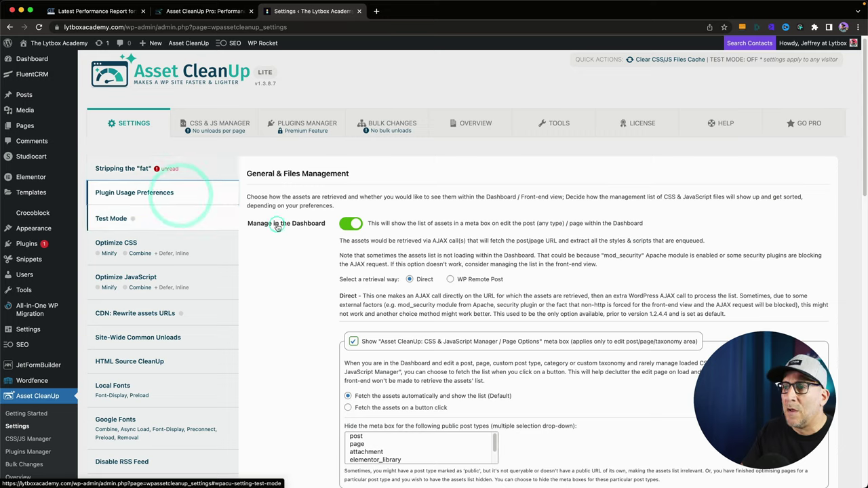
scroll(284, 309, down, 1)
scroll(284, 309, down, 2)
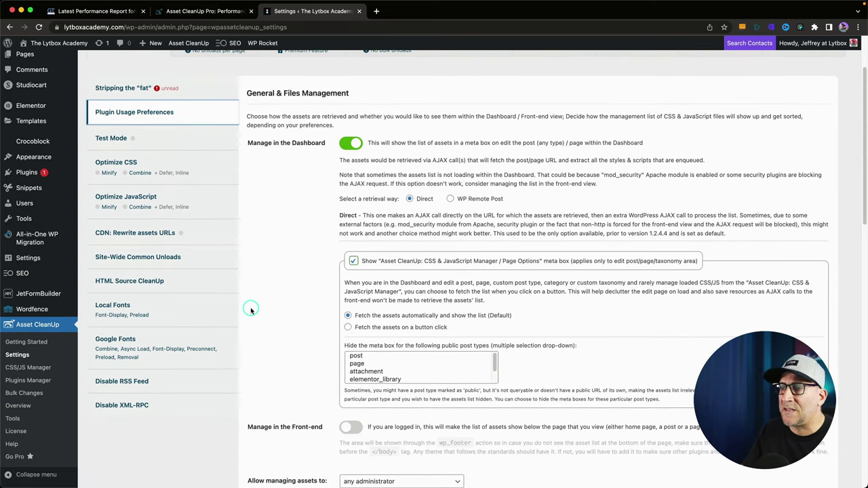
click(175, 174)
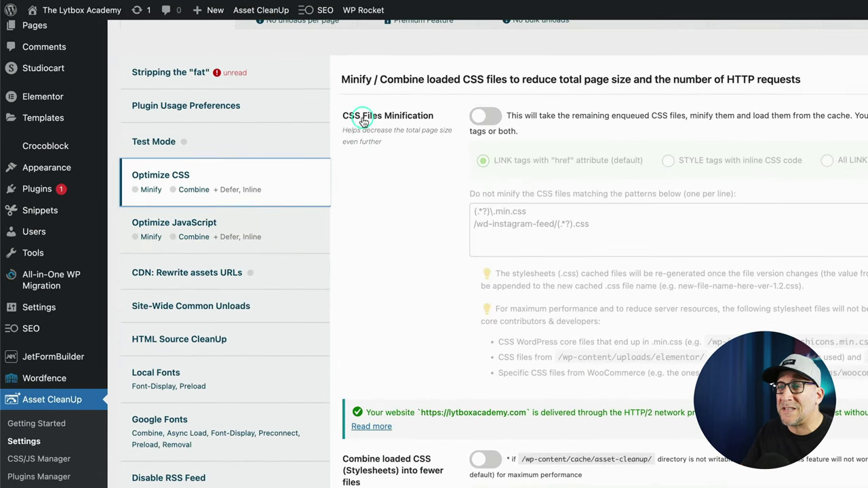
scroll(404, 395, down, 2)
scroll(405, 396, down, 3)
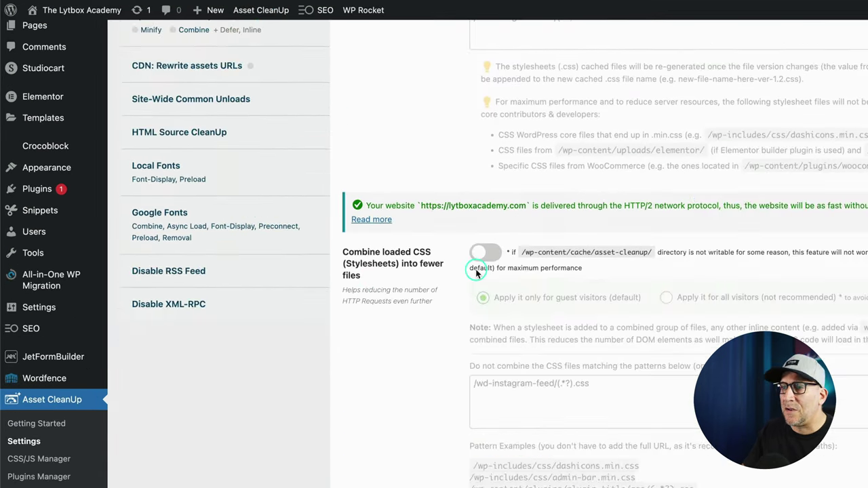
scroll(279, 224, up, 4)
click(262, 221)
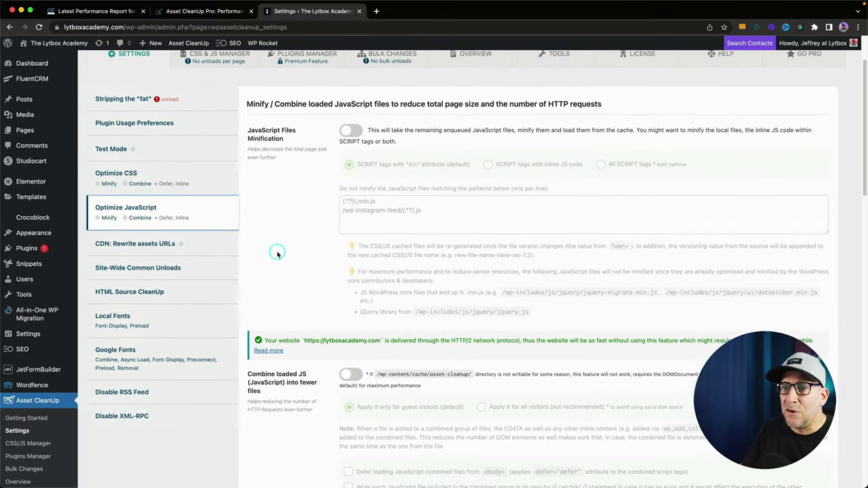
scroll(277, 253, up, 1)
click(115, 356)
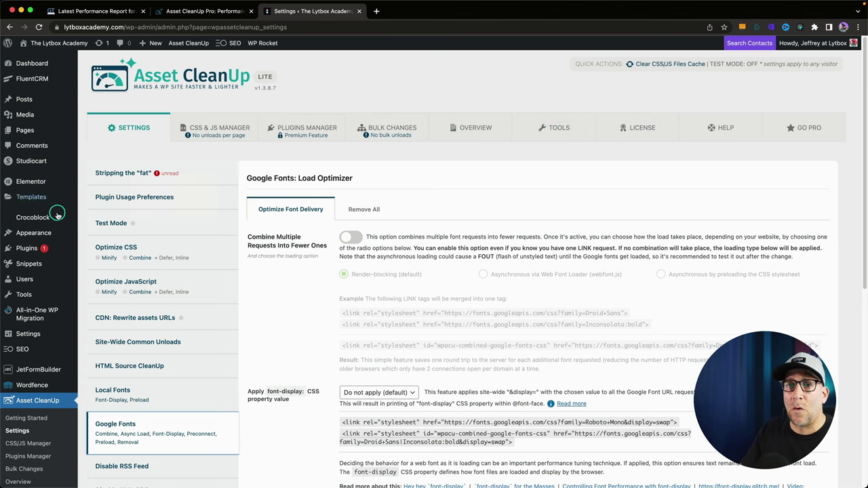
Step: Open the Home page for editing from the All Pages list of 25 pages
click(26, 132)
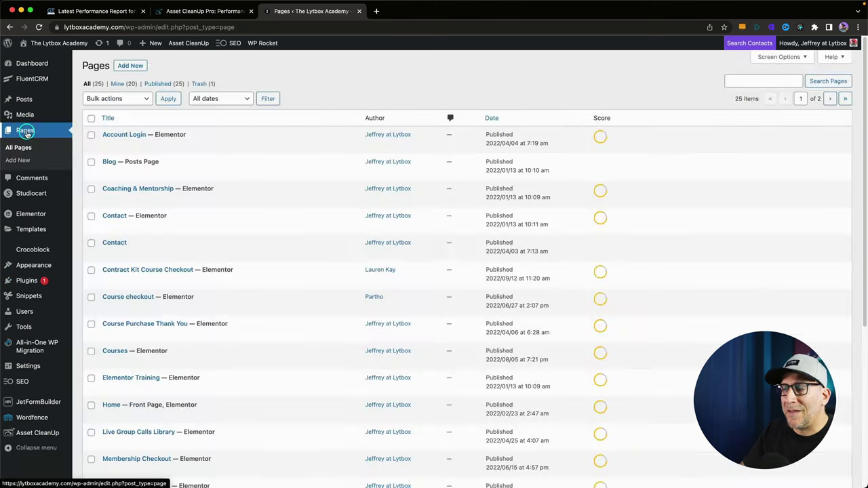
scroll(143, 373, down, 1)
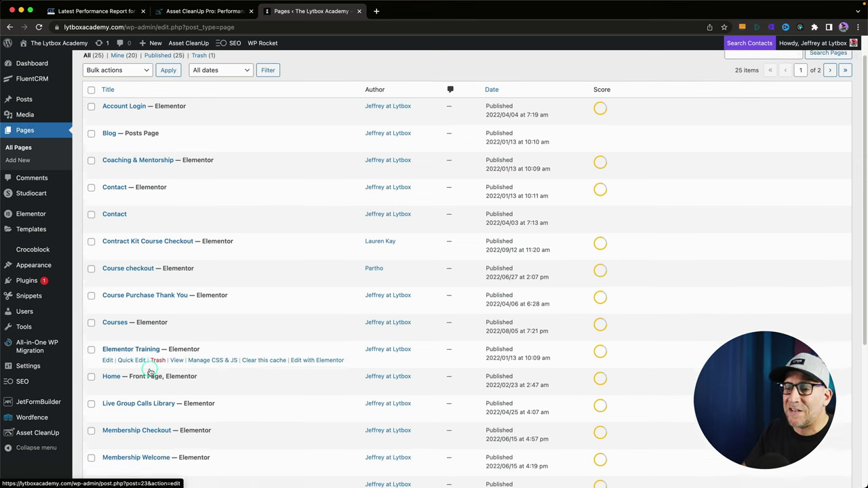
click(115, 371)
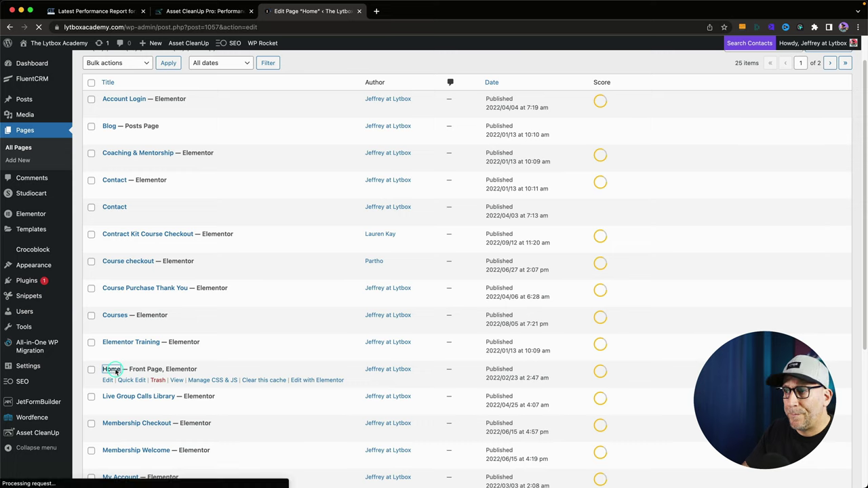
Step: Scroll the Home editor to the Asset CleanUp CSS & JavaScript Manager listing 67 enqueued files
scroll(305, 346, down, 10)
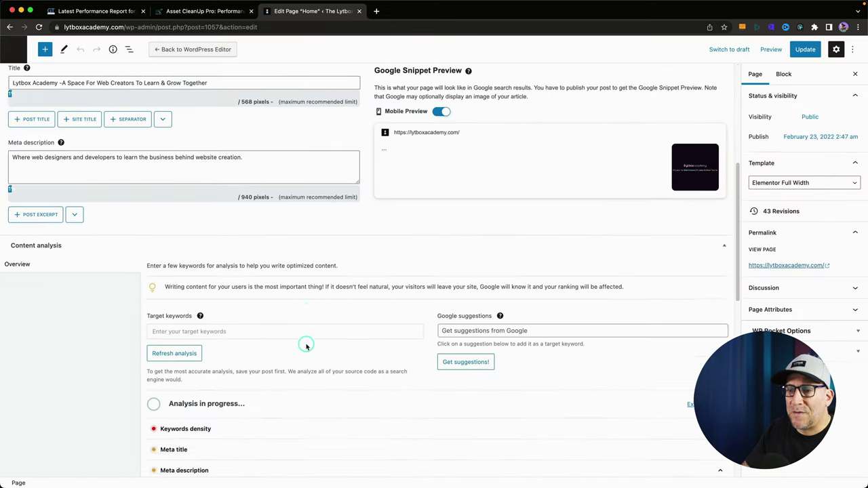
scroll(305, 346, down, 7)
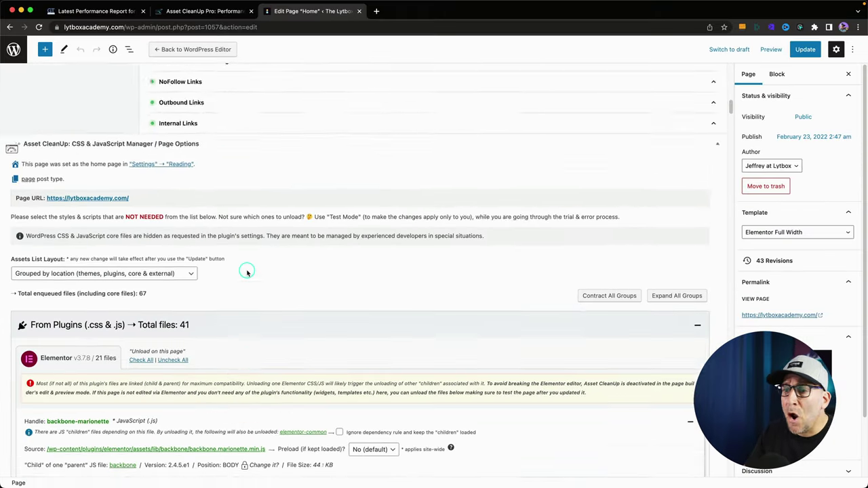
scroll(247, 272, down, 5)
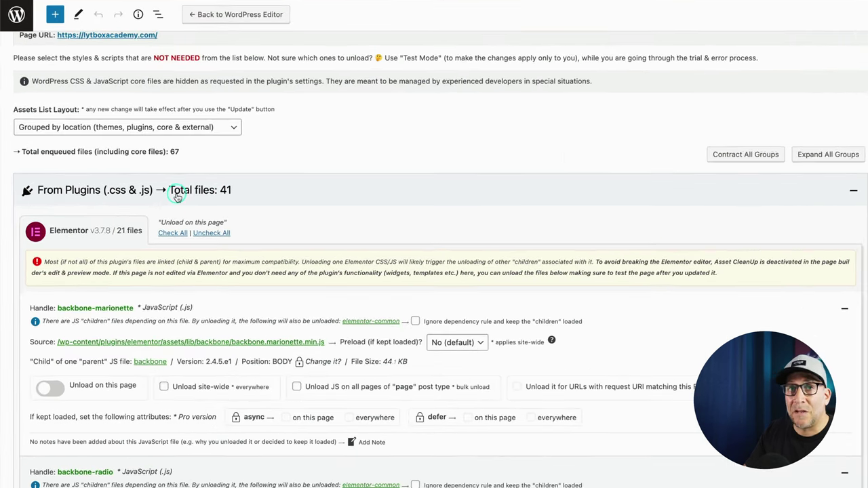
Step: Collapse the From Plugins, From Themes, WordPress Core, External 3rd Party, Hardcoded and Page Options groups
click(854, 195)
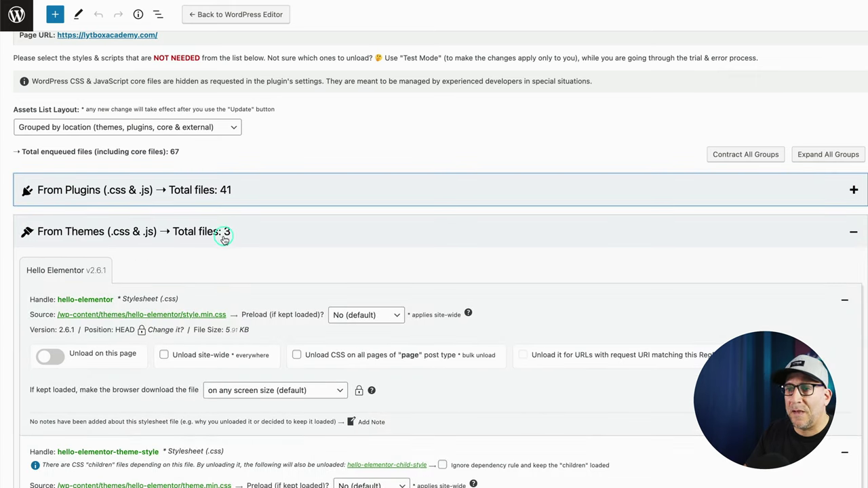
click(852, 233)
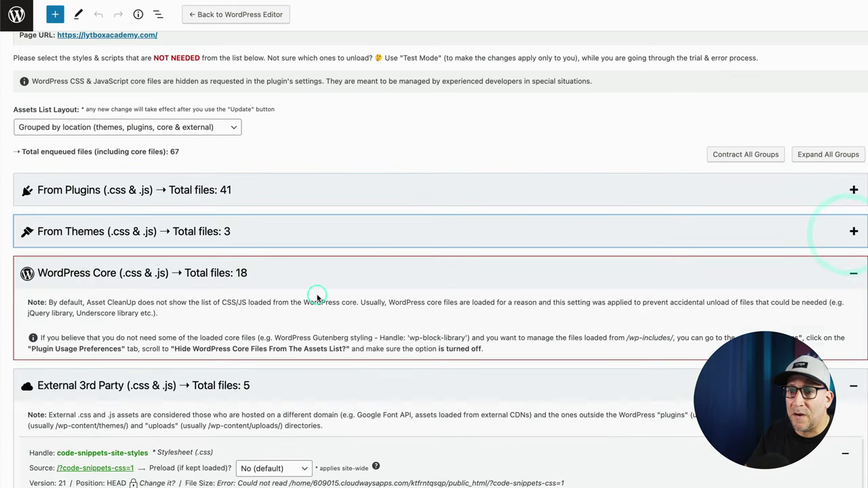
click(853, 273)
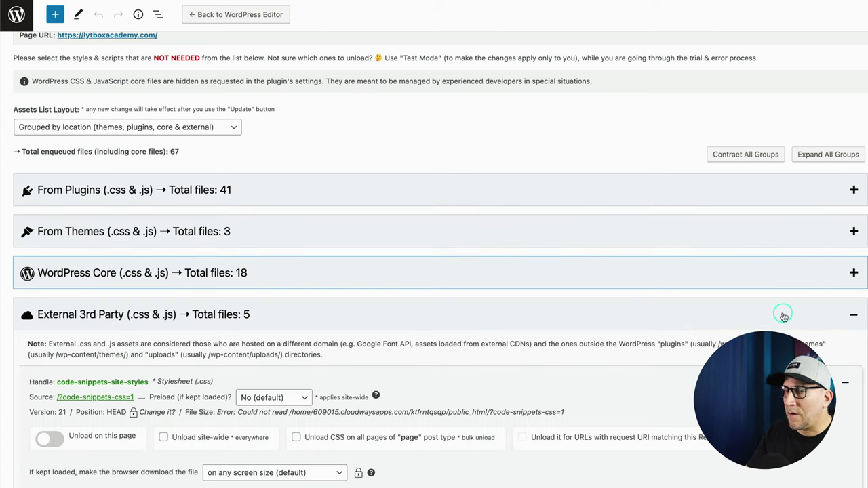
click(853, 316)
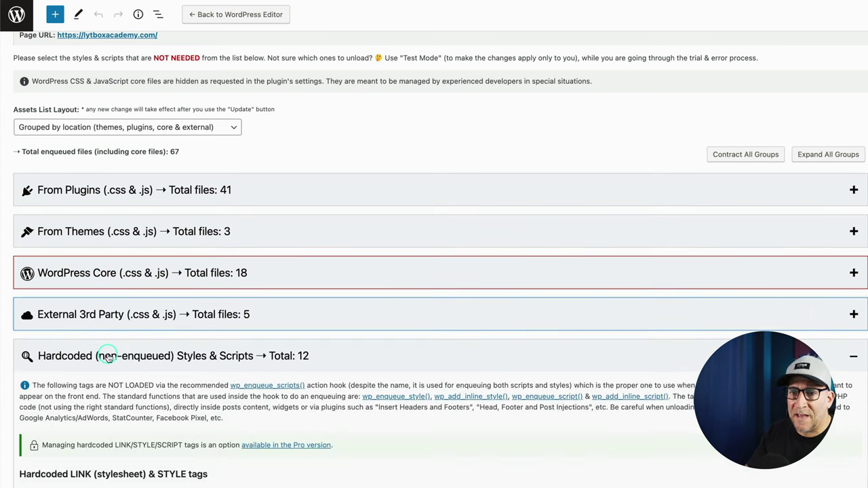
click(854, 355)
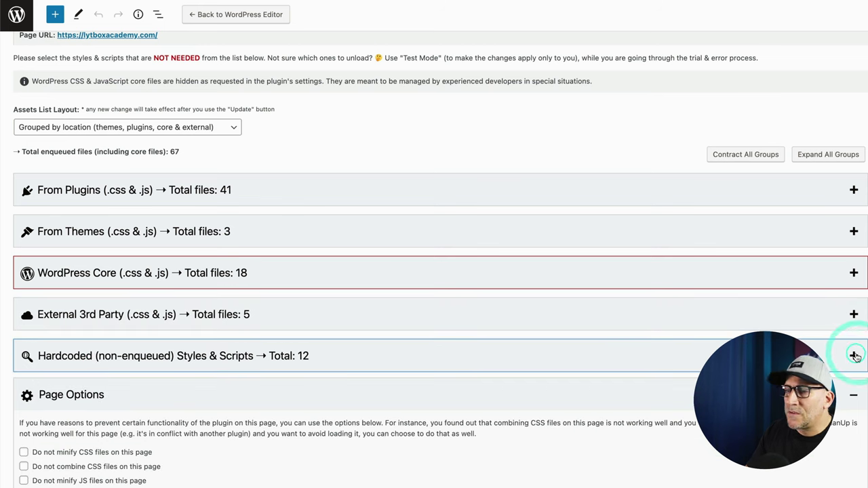
click(852, 396)
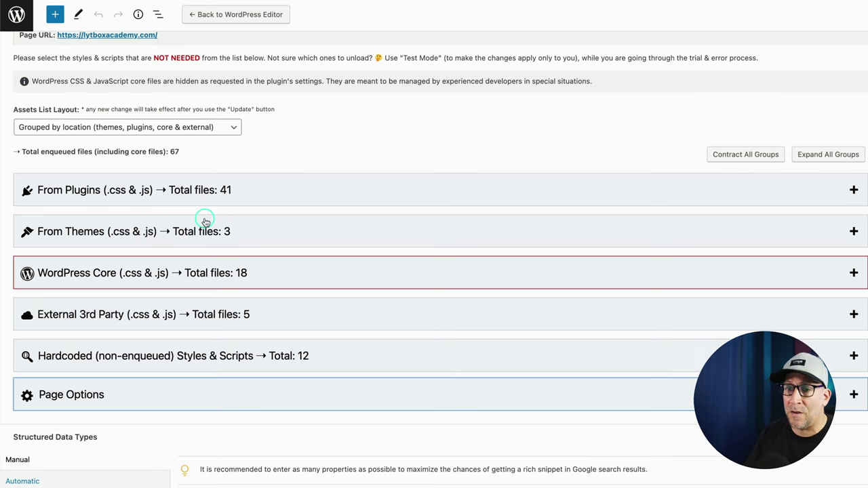
Step: Expand From Plugins and scroll Elementor's 21 files down to the 18.04 KB e-animations stylesheet
click(853, 189)
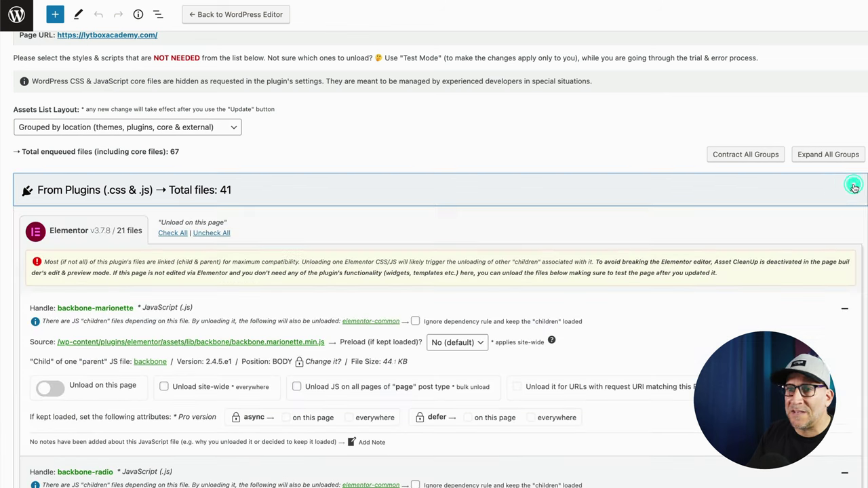
scroll(465, 273, down, 2)
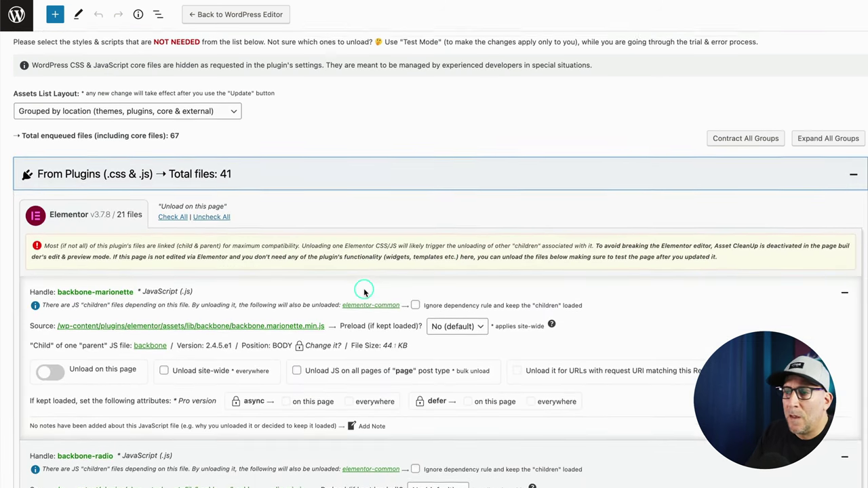
scroll(212, 243, down, 5)
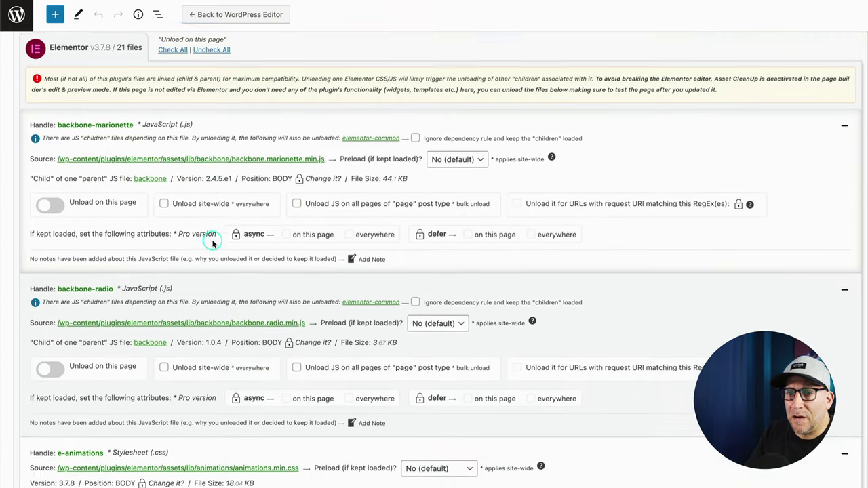
scroll(212, 243, down, 7)
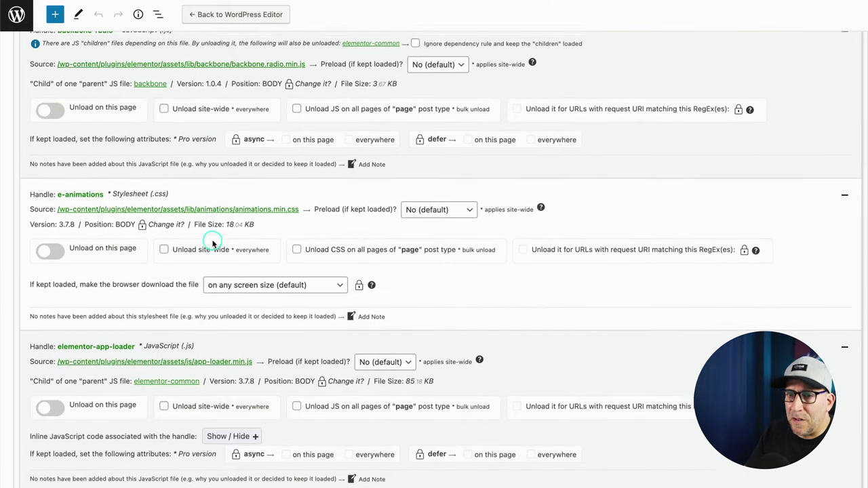
scroll(220, 245, down, 1)
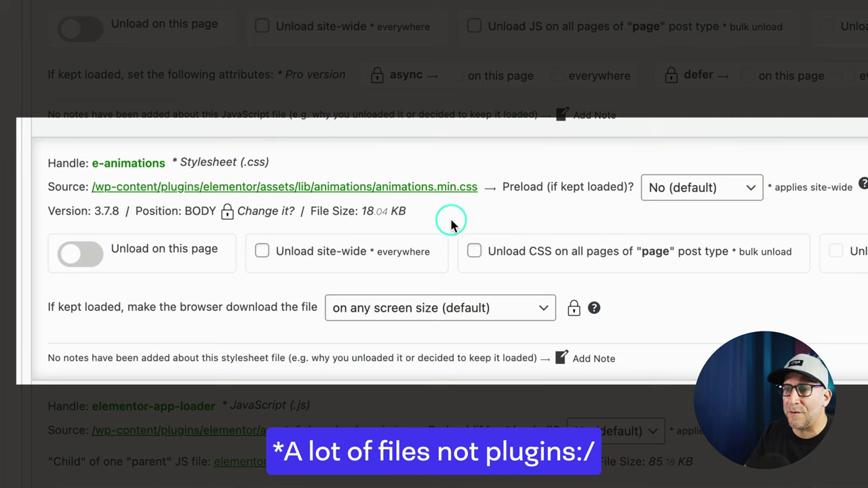
Step: Unload Elementor's e-animations stylesheet site-wide instead of only on this page
click(81, 259)
click(119, 258)
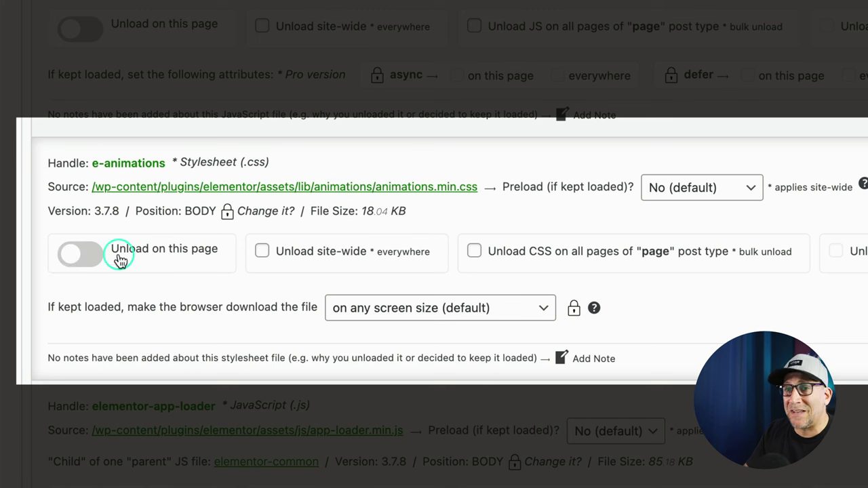
click(79, 255)
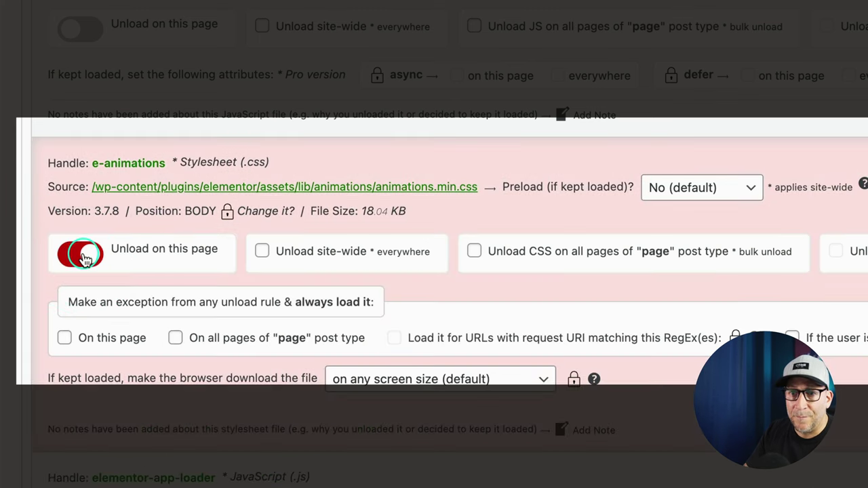
click(83, 256)
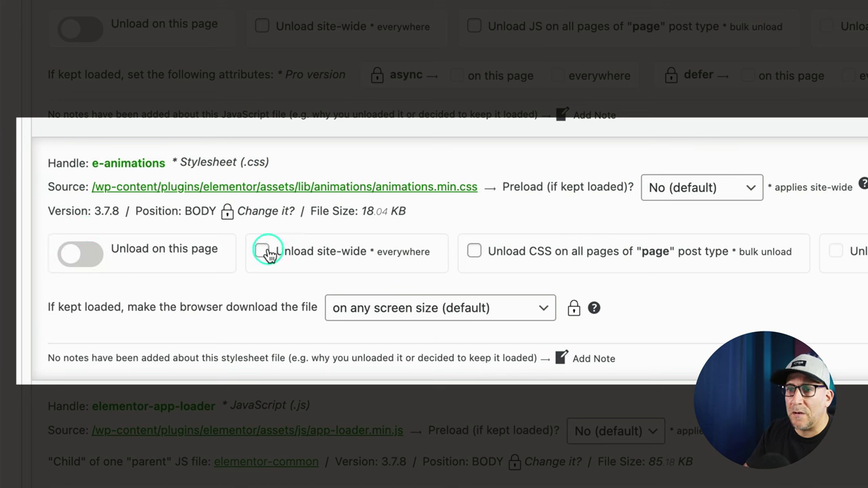
click(263, 252)
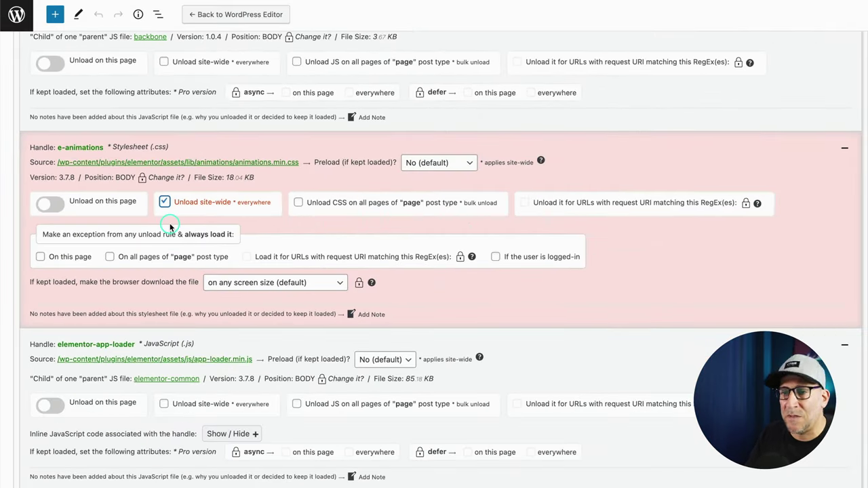
scroll(169, 228, down, 1)
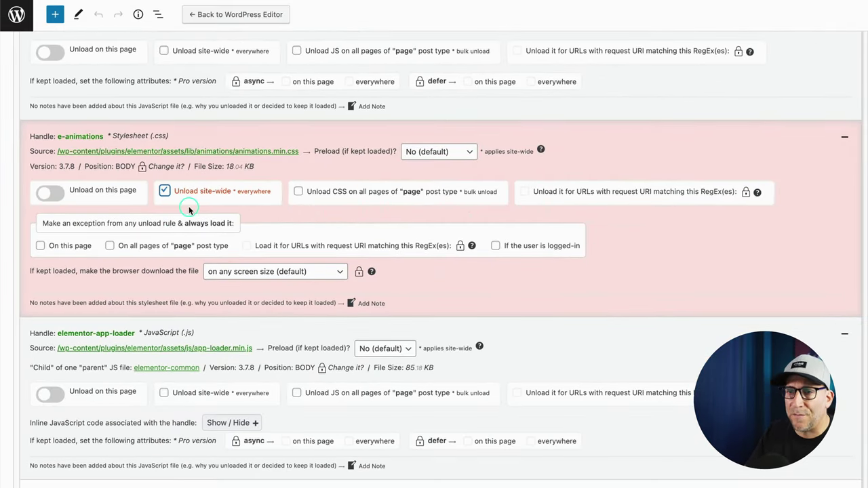
scroll(189, 200, down, 3)
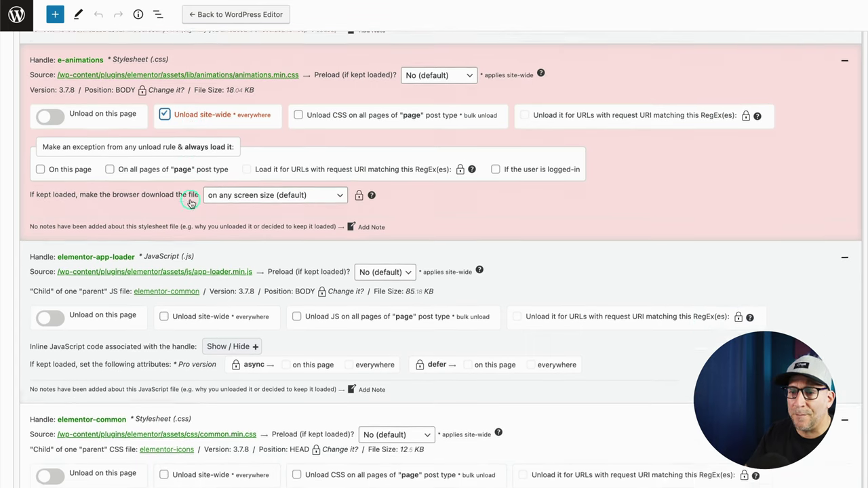
scroll(191, 205, down, 7)
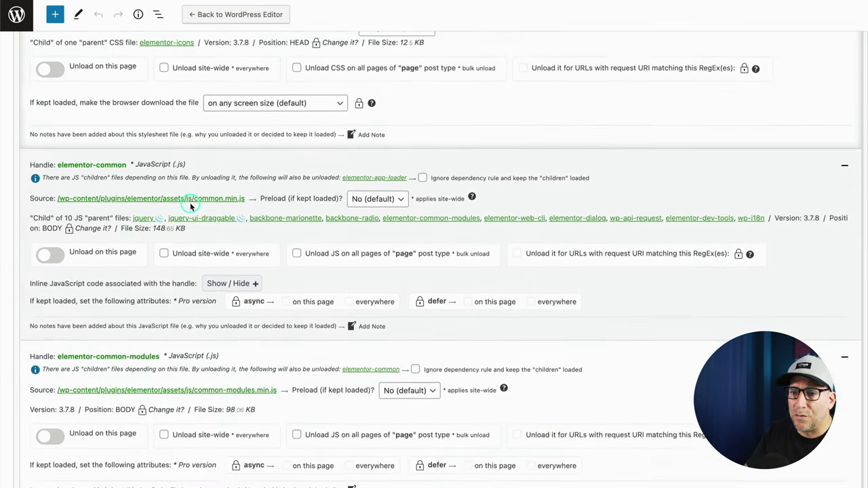
scroll(190, 207, down, 7)
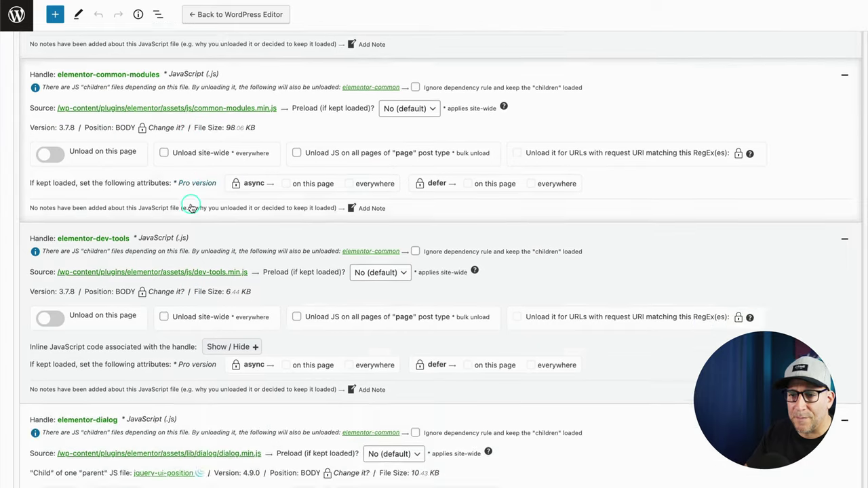
scroll(191, 207, down, 7)
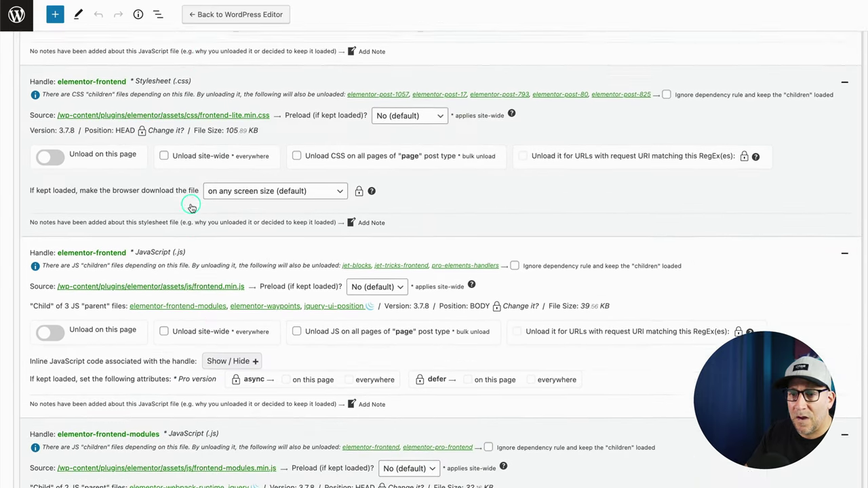
scroll(191, 207, down, 6)
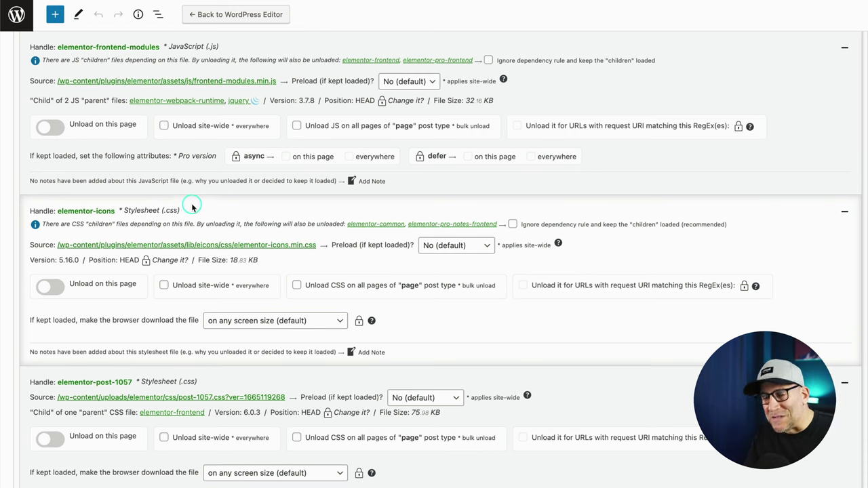
scroll(191, 208, down, 1)
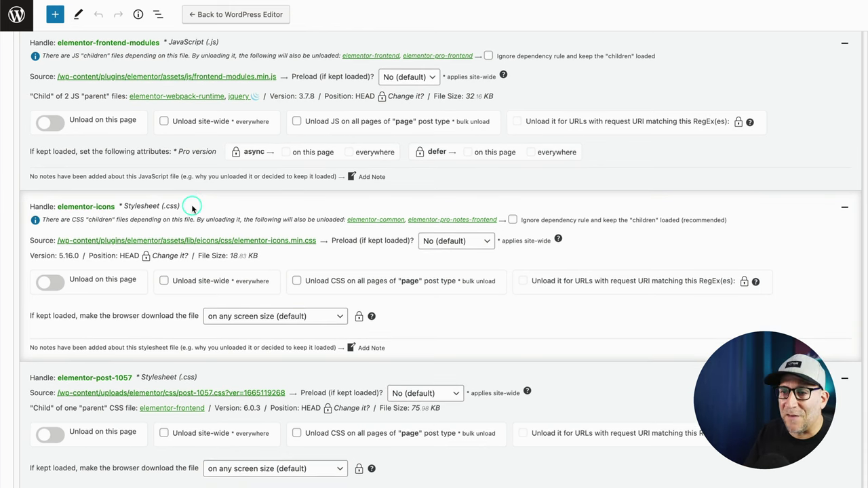
scroll(222, 229, down, 10)
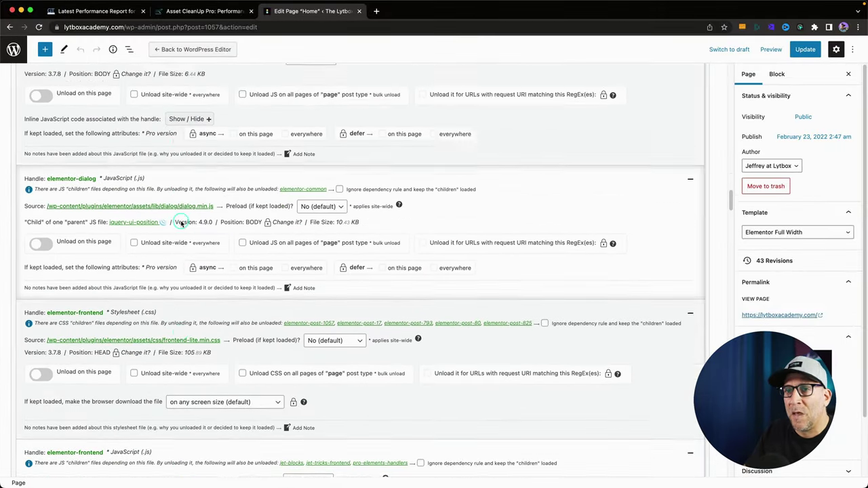
scroll(181, 222, up, 10)
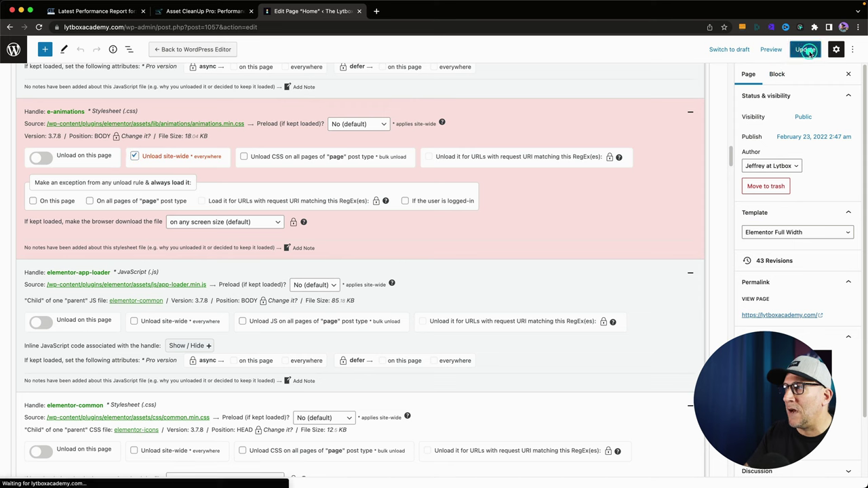
Step: Update the Home page to save the e-animations site-wide unload
click(805, 50)
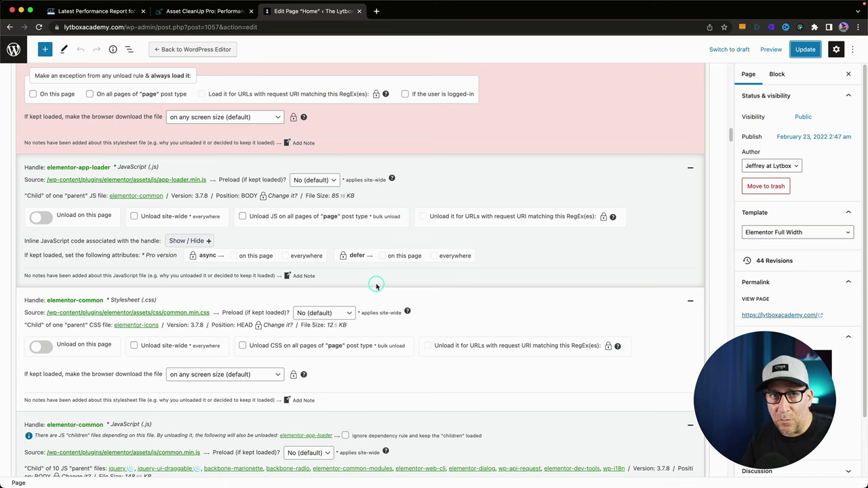
scroll(377, 285, down, 5)
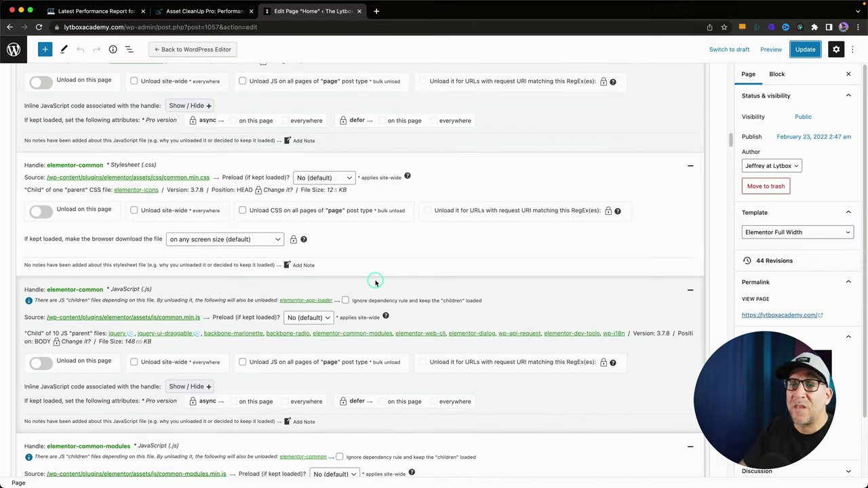
scroll(377, 282, down, 5)
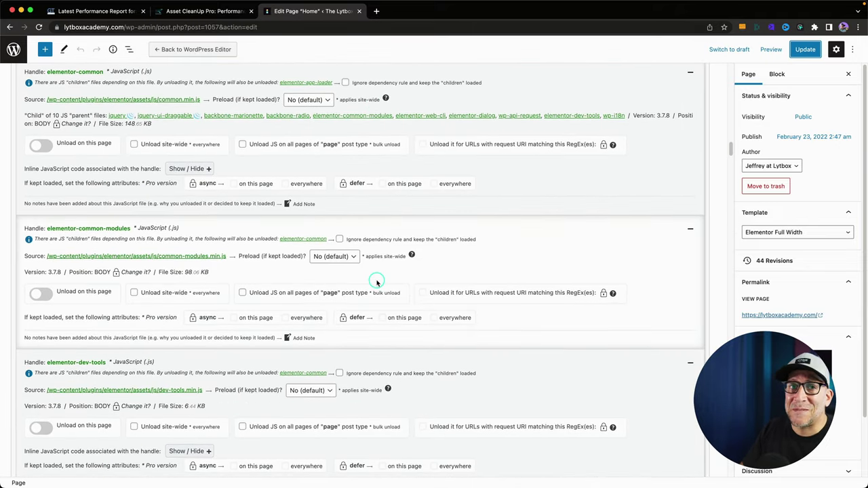
scroll(377, 282, down, 4)
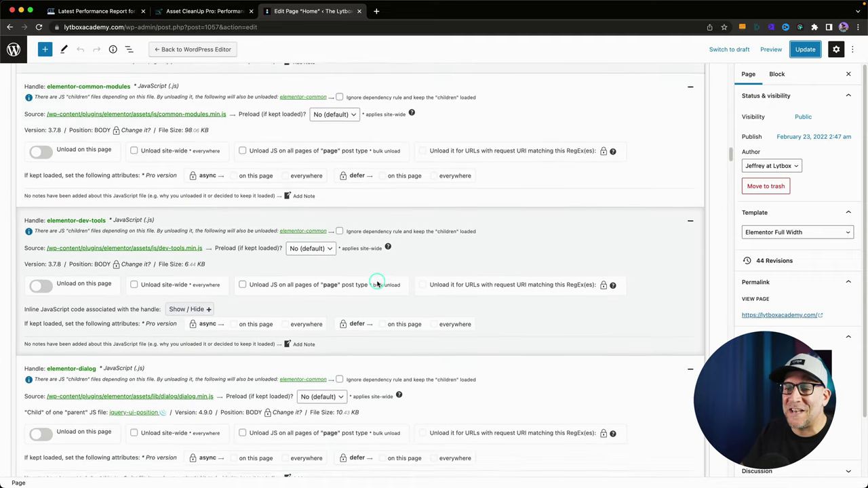
scroll(378, 284, down, 2)
scroll(378, 283, down, 1)
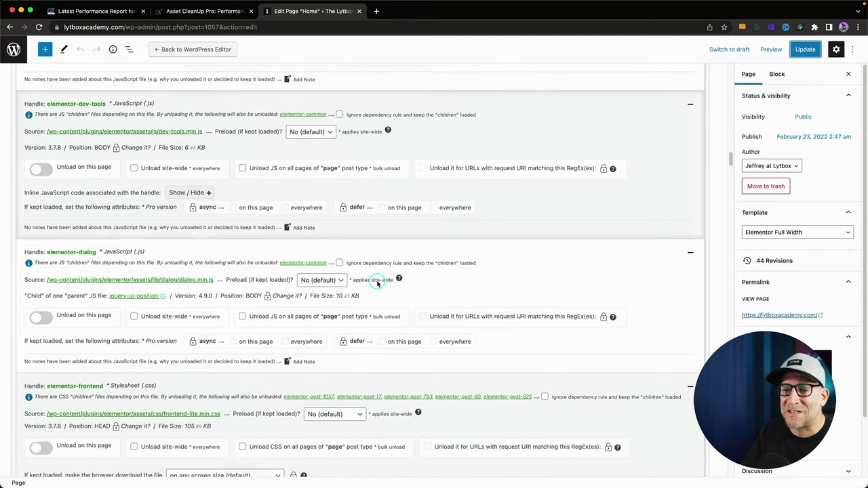
scroll(377, 282, down, 5)
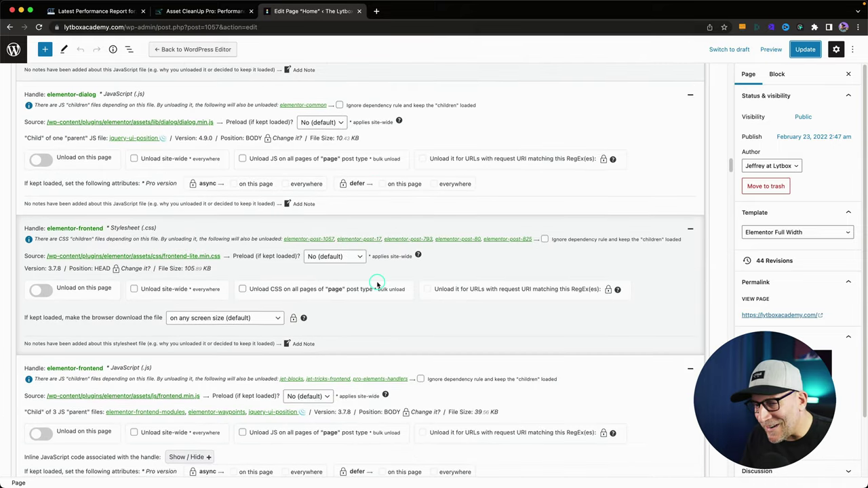
scroll(378, 283, down, 2)
scroll(378, 283, down, 1)
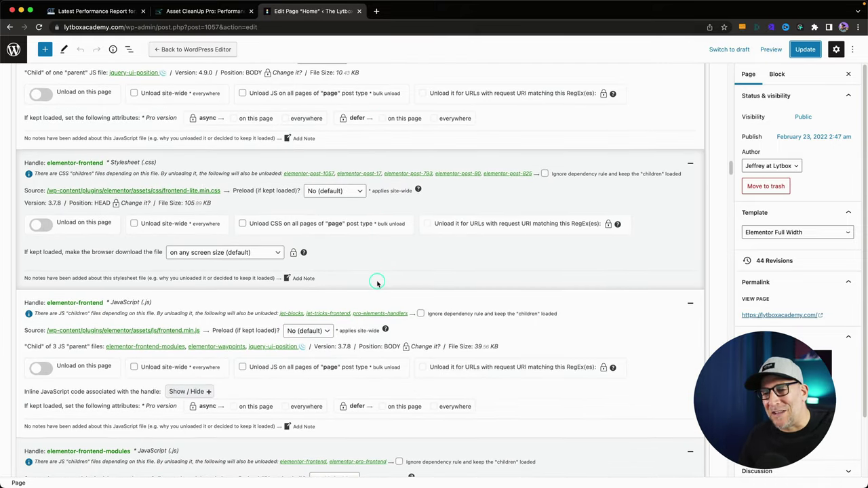
scroll(378, 284, down, 7)
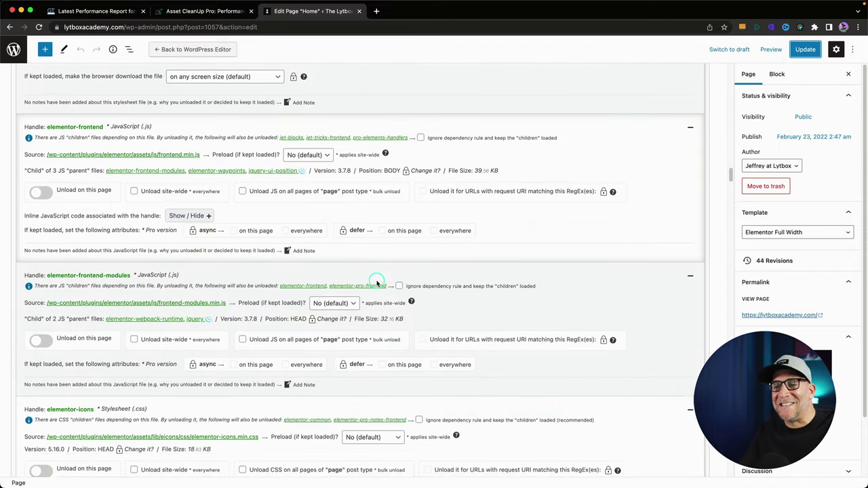
scroll(378, 284, down, 6)
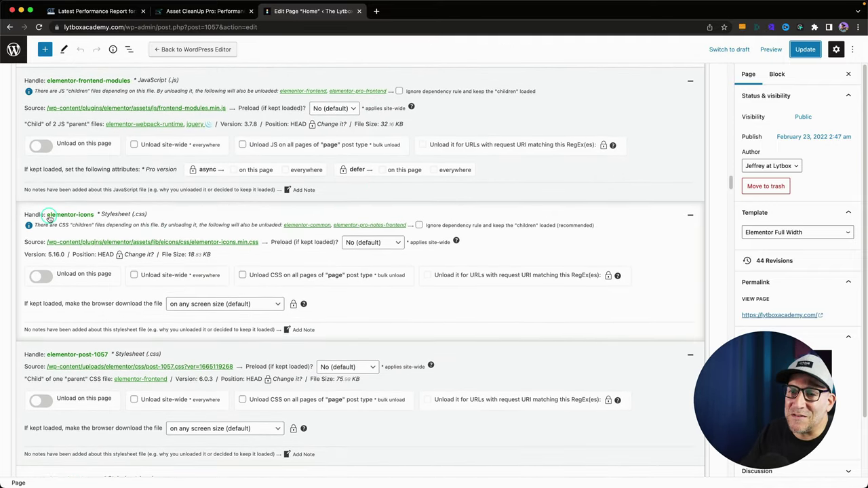
scroll(87, 285, down, 10)
scroll(196, 271, down, 10)
scroll(136, 260, down, 8)
scroll(136, 259, down, 1)
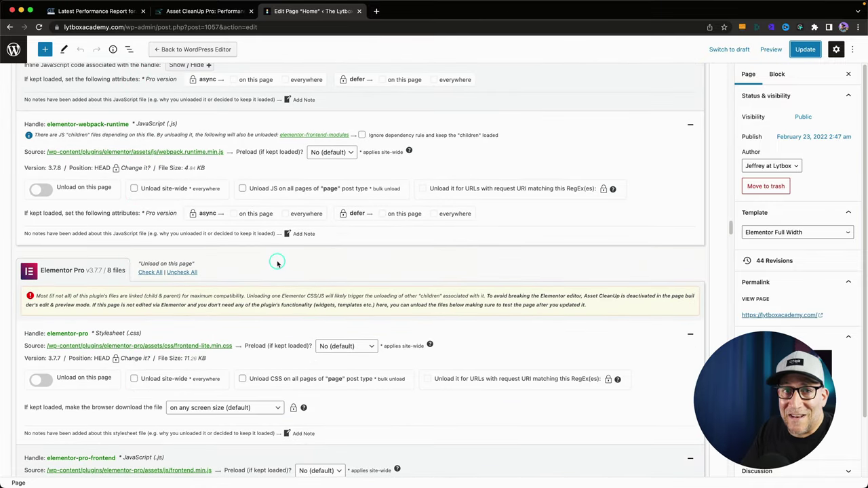
scroll(278, 264, down, 3)
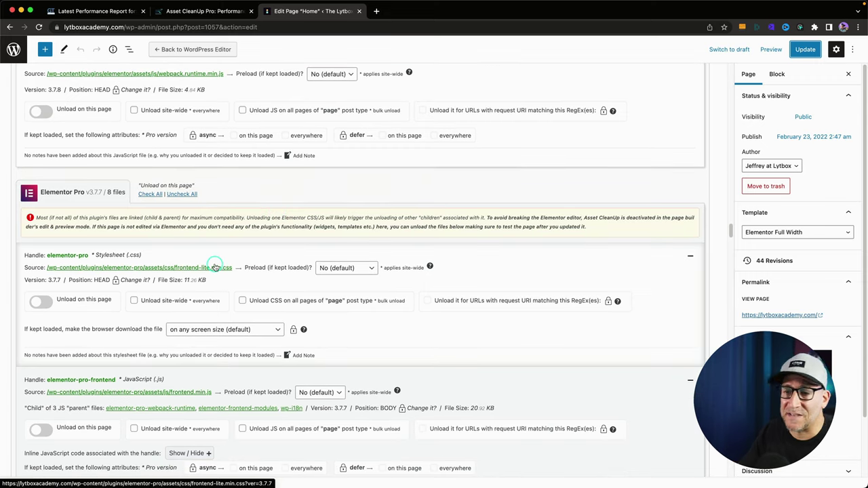
scroll(215, 267, down, 10)
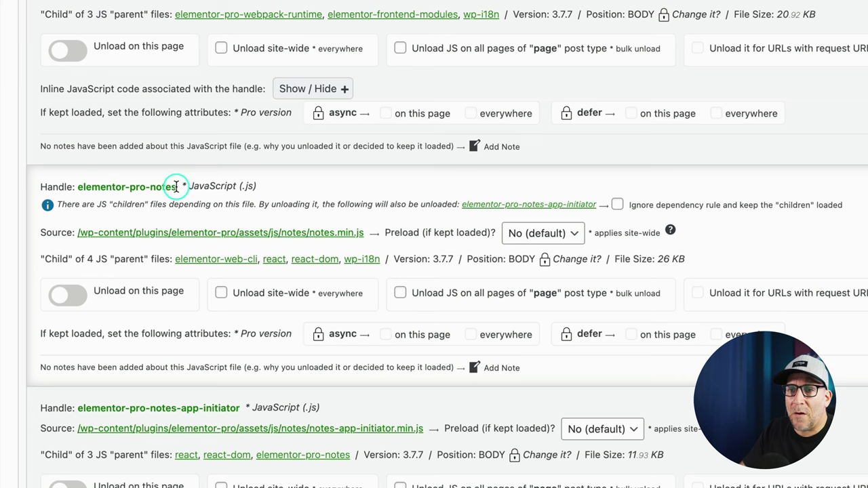
drag(176, 187, 82, 197)
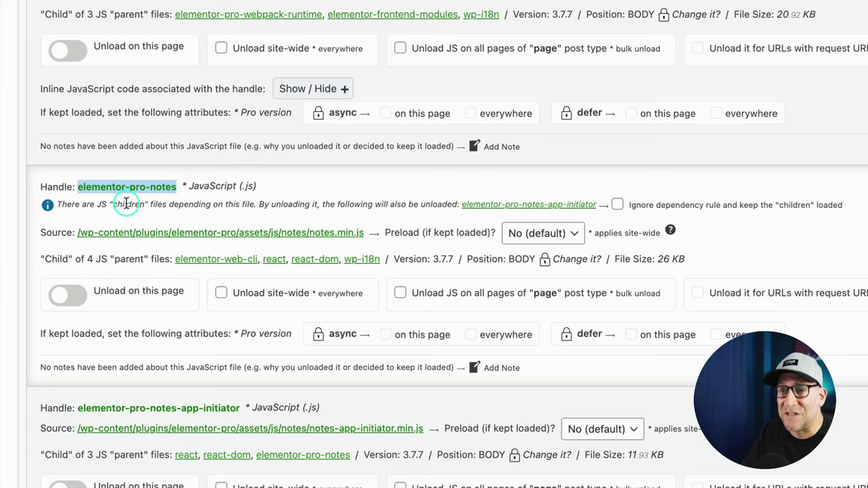
click(357, 183)
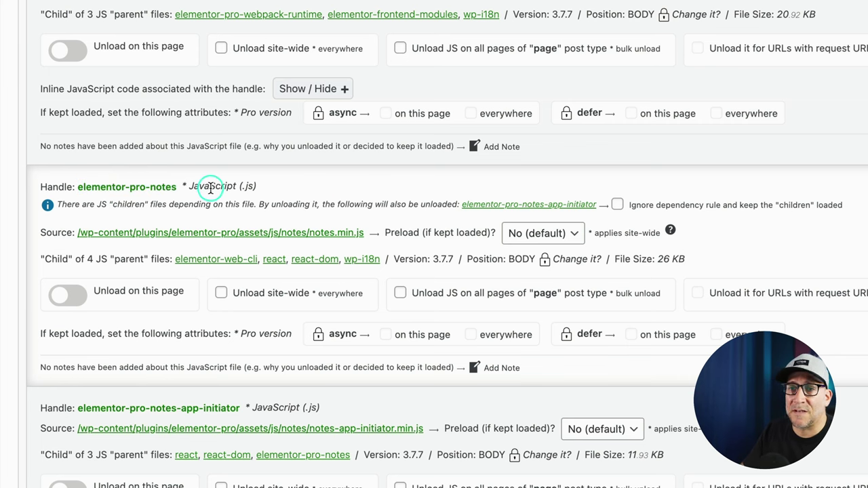
click(221, 292)
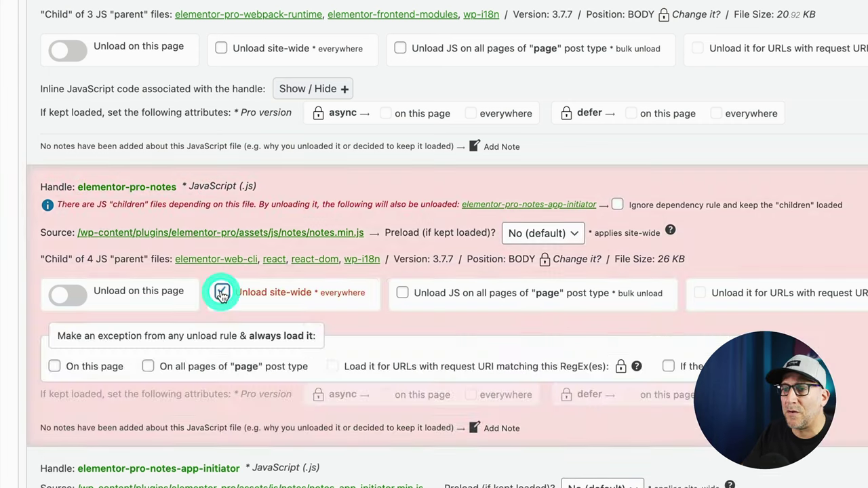
scroll(226, 345, down, 5)
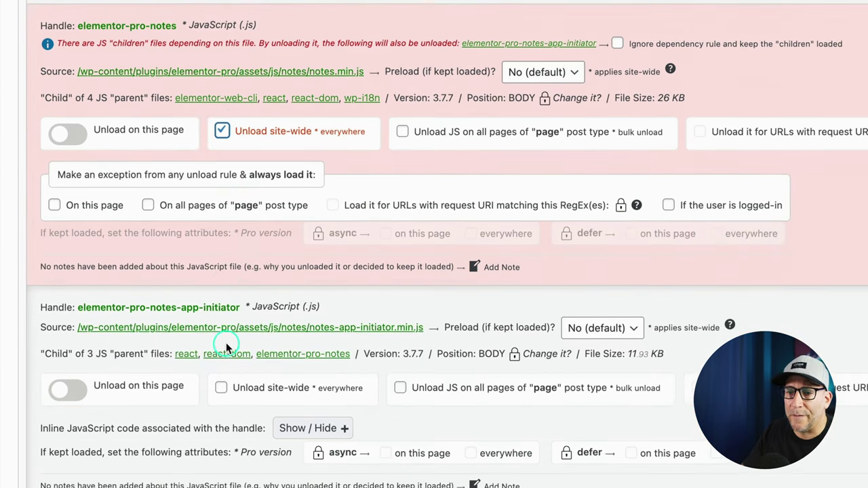
scroll(226, 342, down, 5)
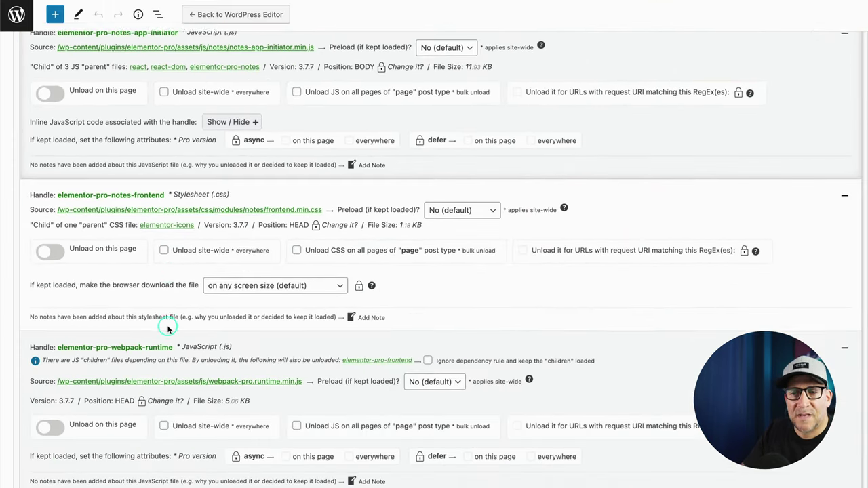
scroll(169, 329, down, 5)
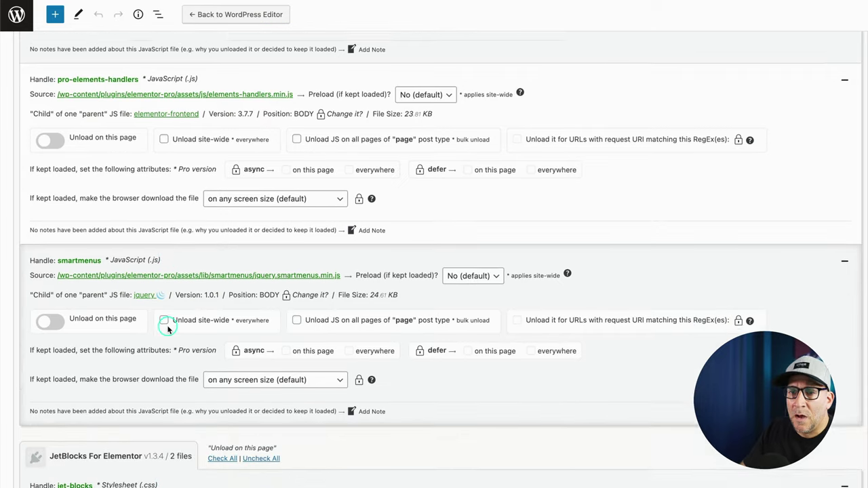
scroll(168, 329, down, 2)
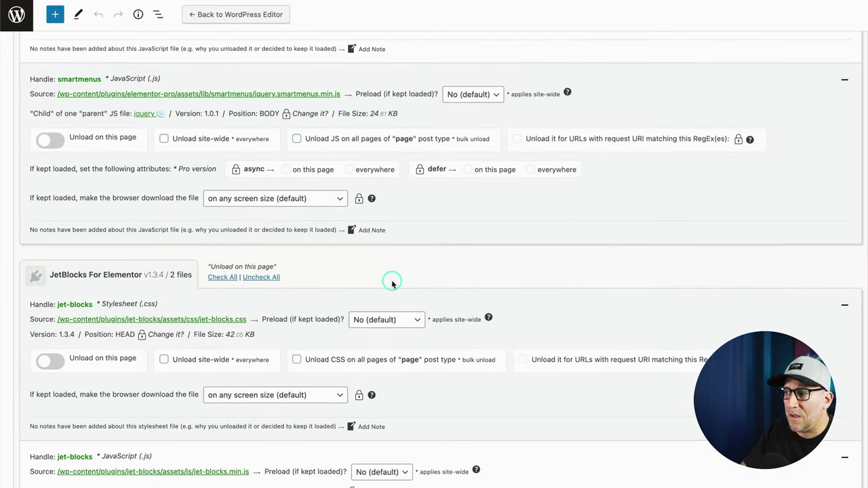
scroll(373, 286, down, 2)
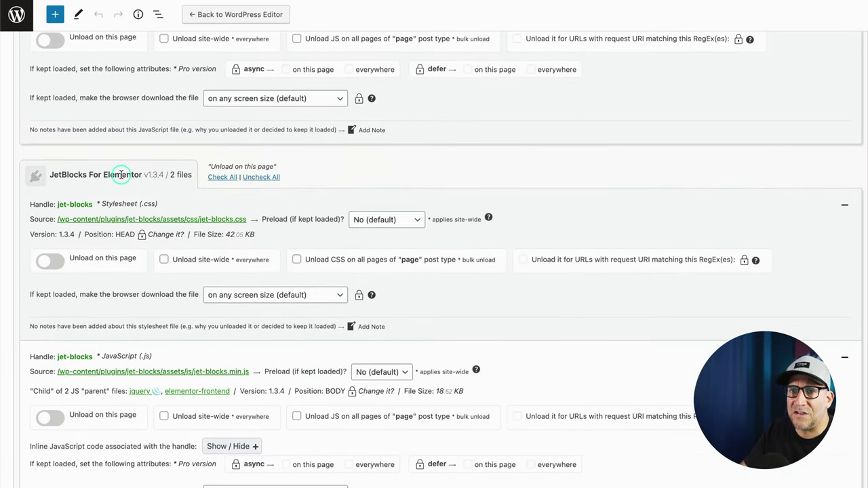
Step: Unload the jet-blocks and jet-tricks-frontend stylesheets and scripts on this page
scroll(122, 175, down, 3)
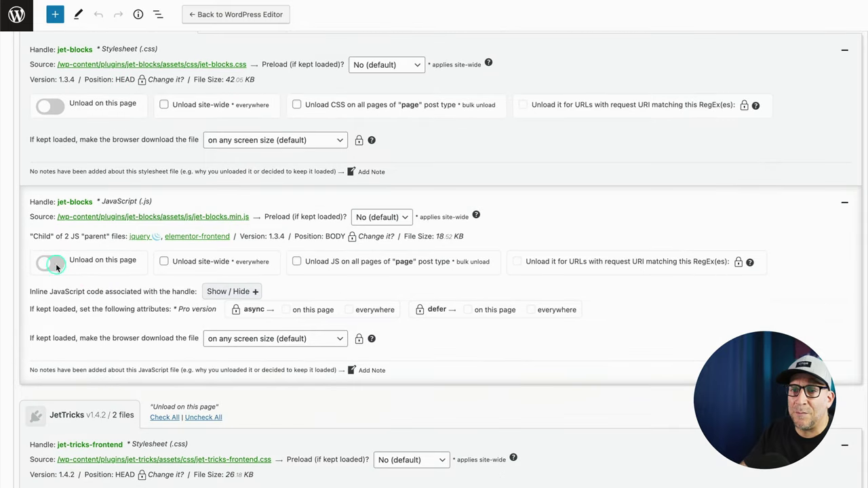
click(56, 264)
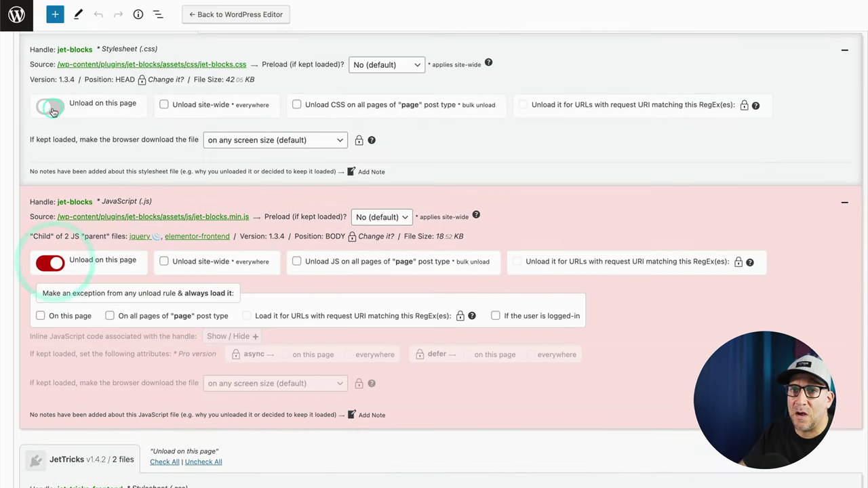
click(50, 105)
scroll(138, 250, down, 1)
scroll(137, 249, down, 6)
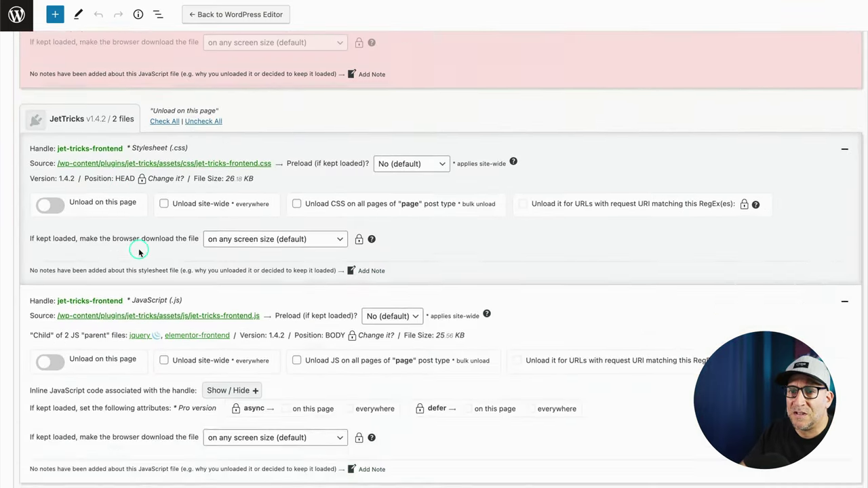
click(58, 196)
click(50, 393)
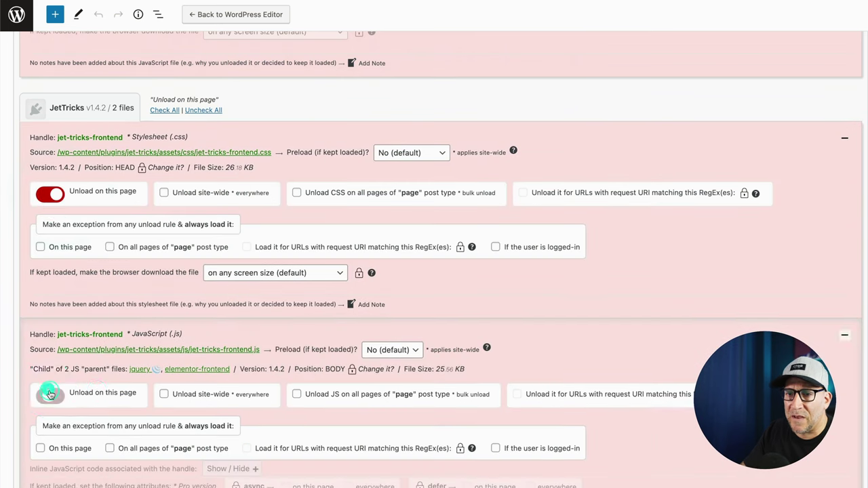
scroll(98, 392, down, 1)
scroll(97, 392, down, 5)
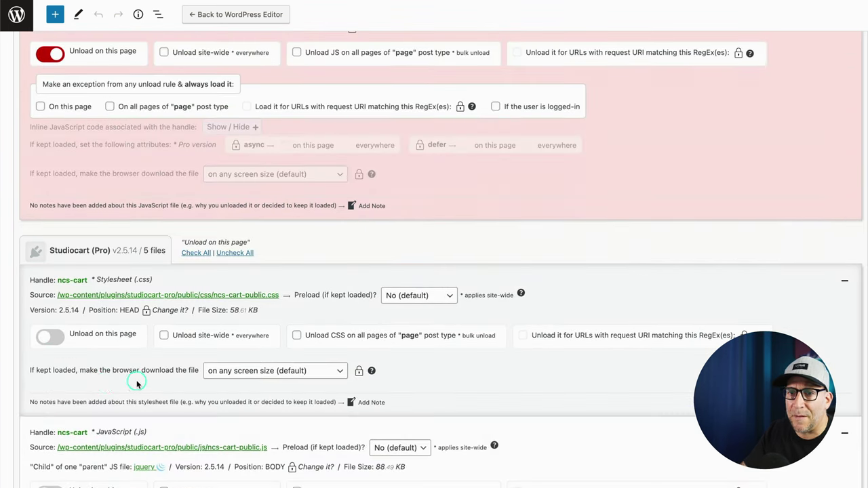
scroll(140, 384, up, 5)
scroll(137, 379, down, 6)
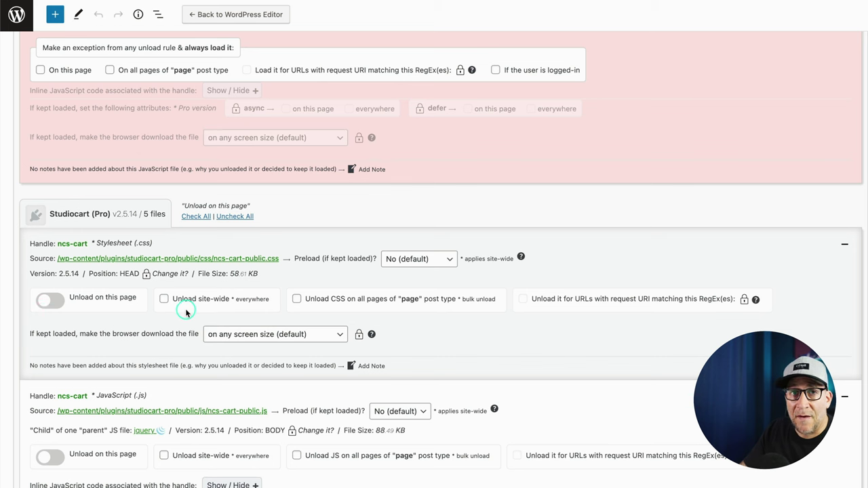
Step: Unload the five Studiocart files, ncs-cart CSS/JS through sc-selectize-default, on this page
click(59, 306)
scroll(58, 339, down, 3)
click(56, 339)
scroll(58, 346, down, 4)
click(59, 353)
scroll(59, 353, down, 4)
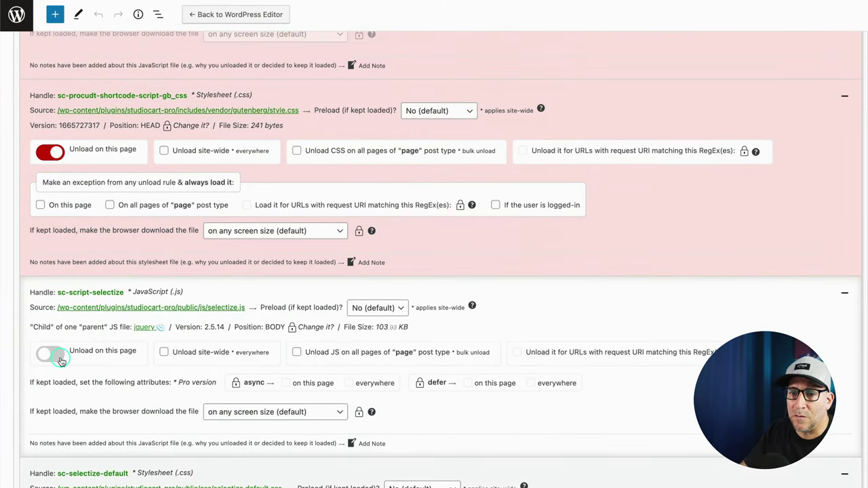
click(58, 354)
scroll(61, 354, down, 5)
click(58, 339)
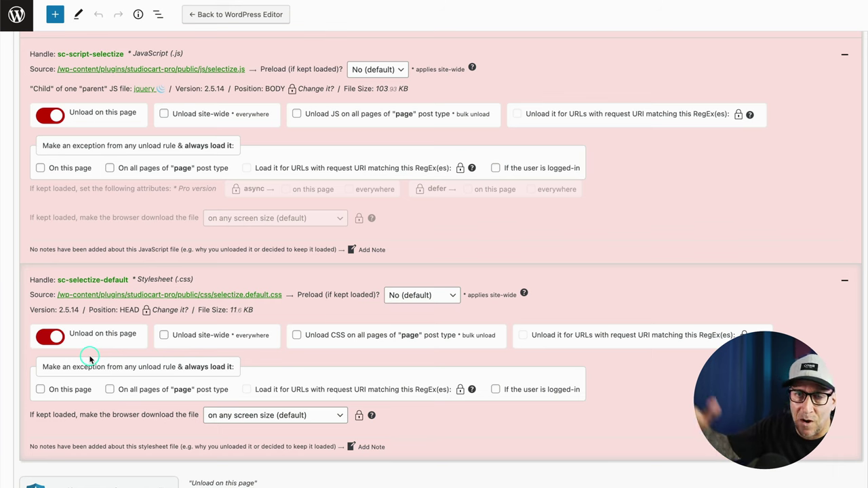
scroll(91, 364, down, 7)
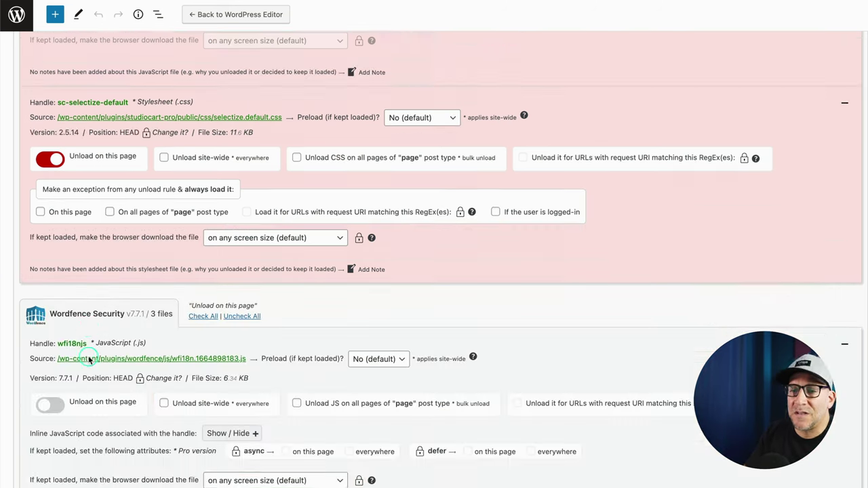
scroll(138, 367, down, 3)
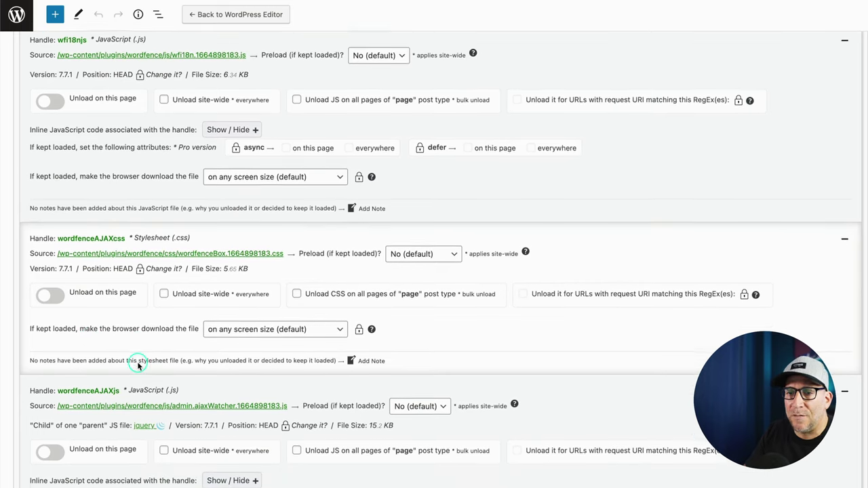
scroll(138, 367, down, 6)
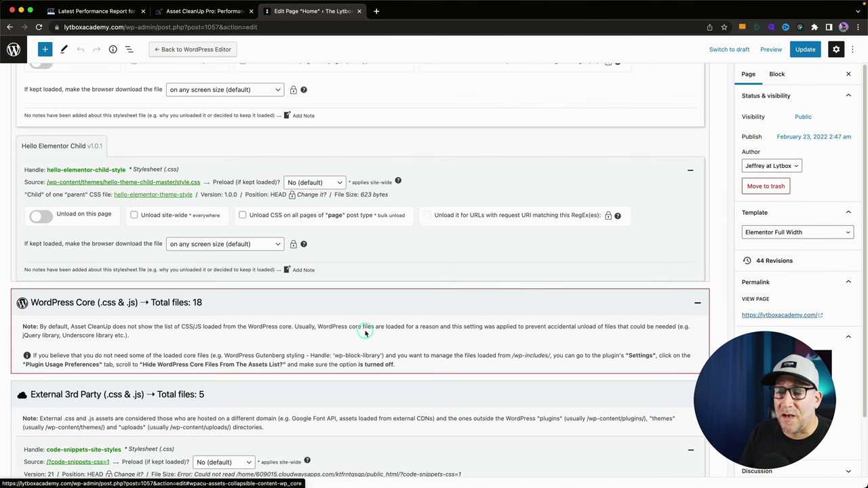
click(302, 270)
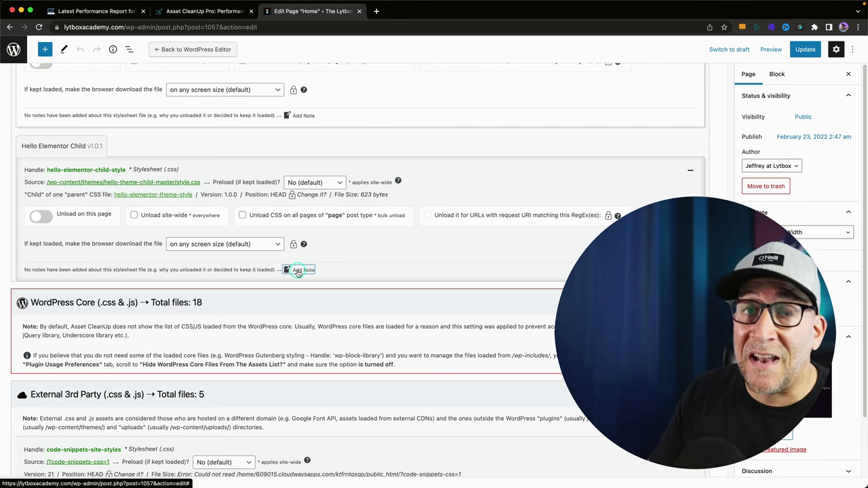
scroll(305, 309, up, 10)
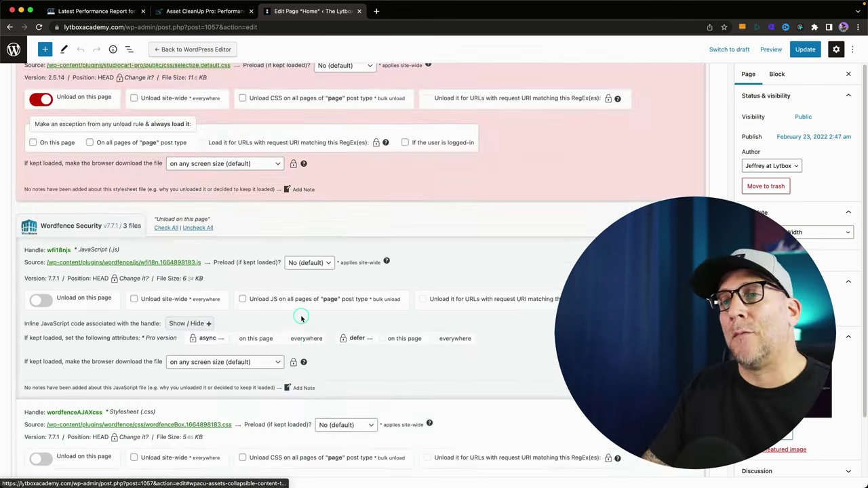
scroll(302, 318, up, 4)
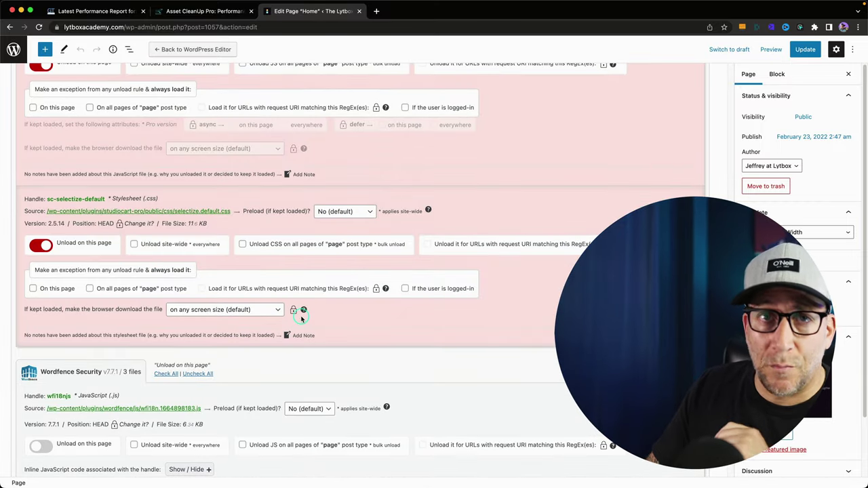
scroll(302, 316, up, 3)
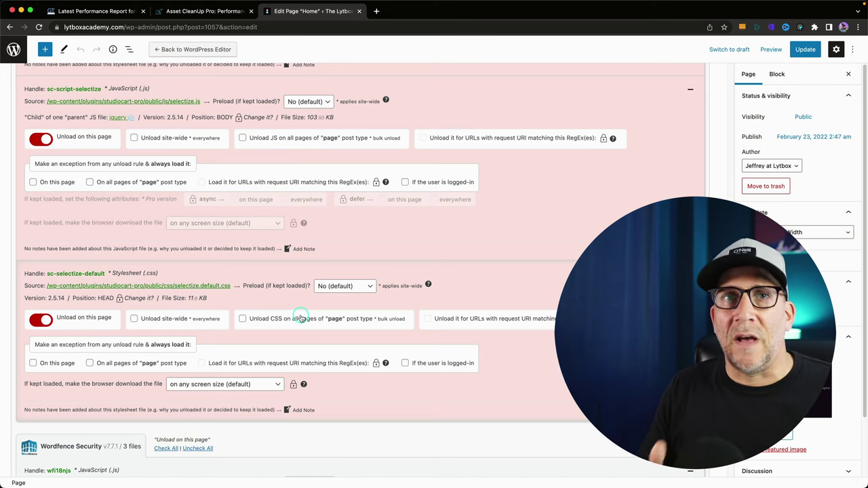
scroll(299, 339, down, 10)
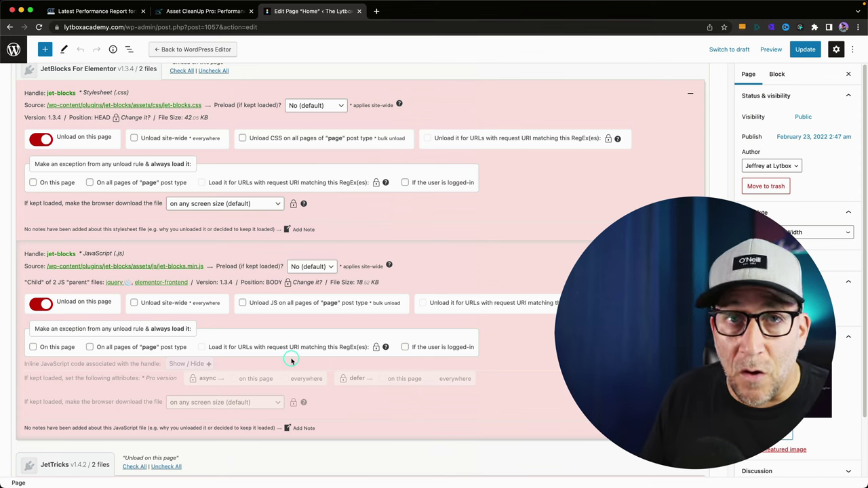
scroll(342, 334, up, 6)
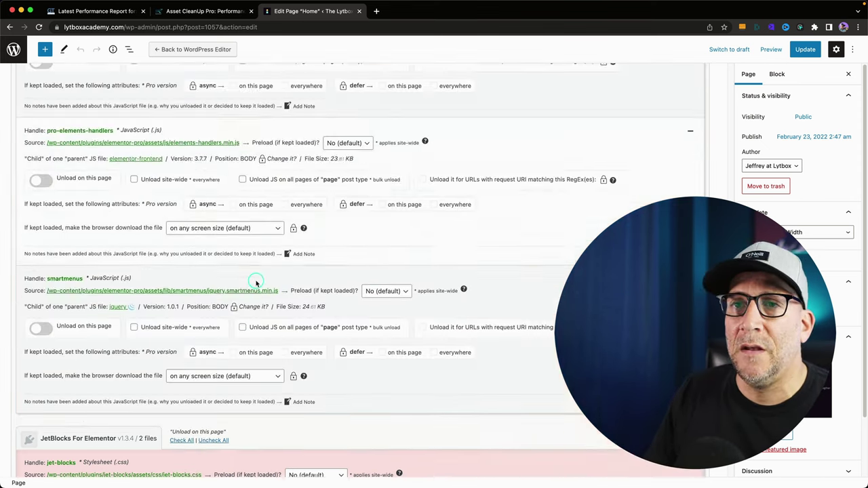
scroll(256, 283, up, 3)
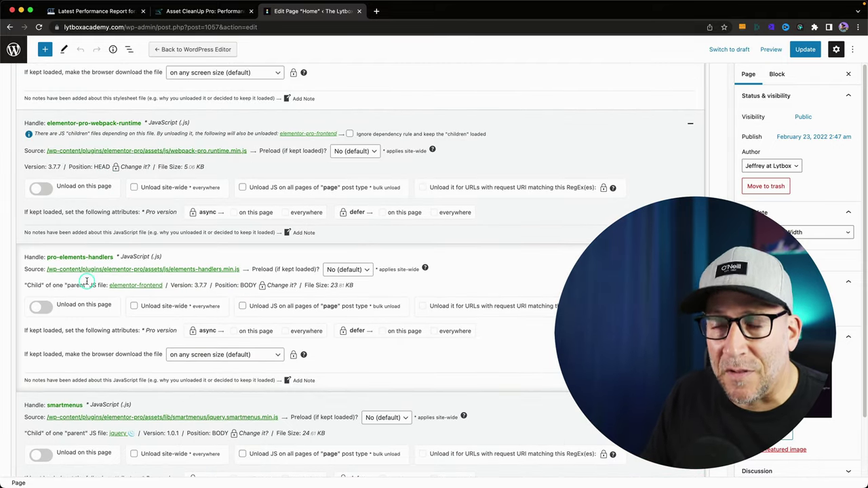
scroll(86, 281, up, 1)
scroll(88, 280, up, 4)
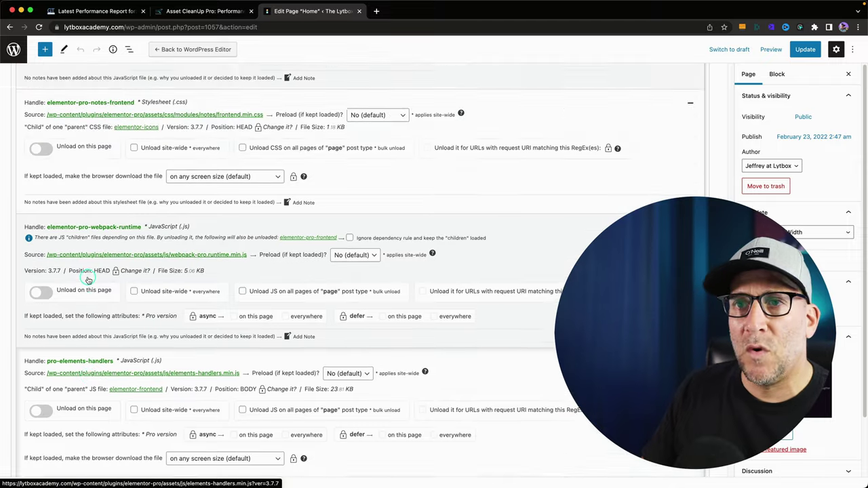
scroll(87, 280, up, 15)
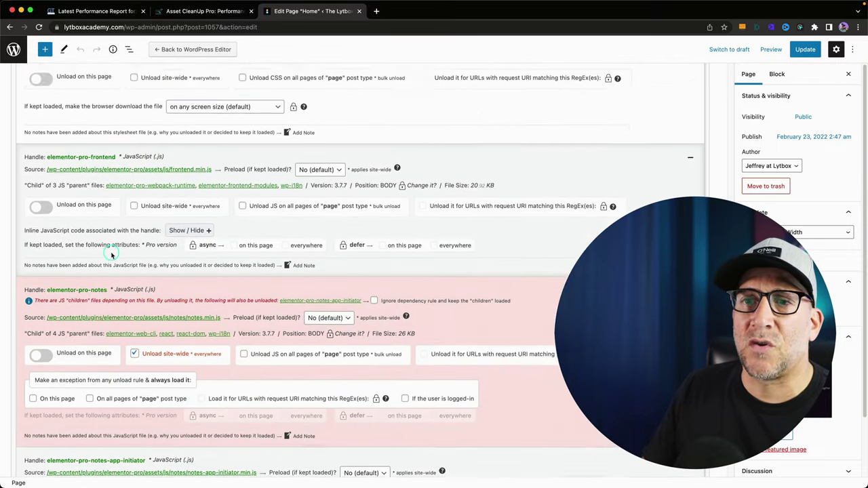
scroll(112, 254, up, 8)
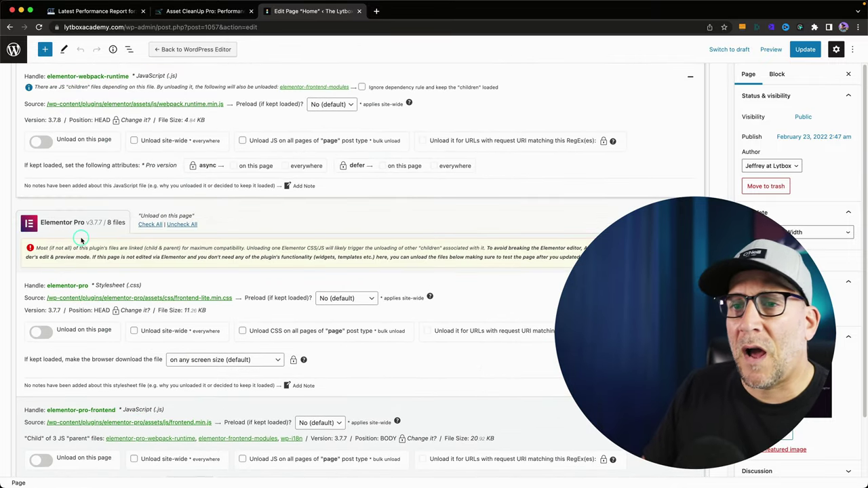
scroll(82, 238, down, 3)
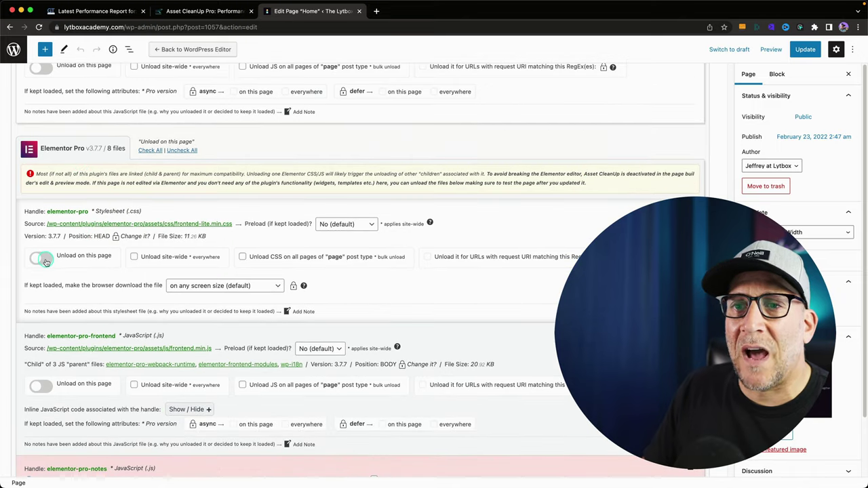